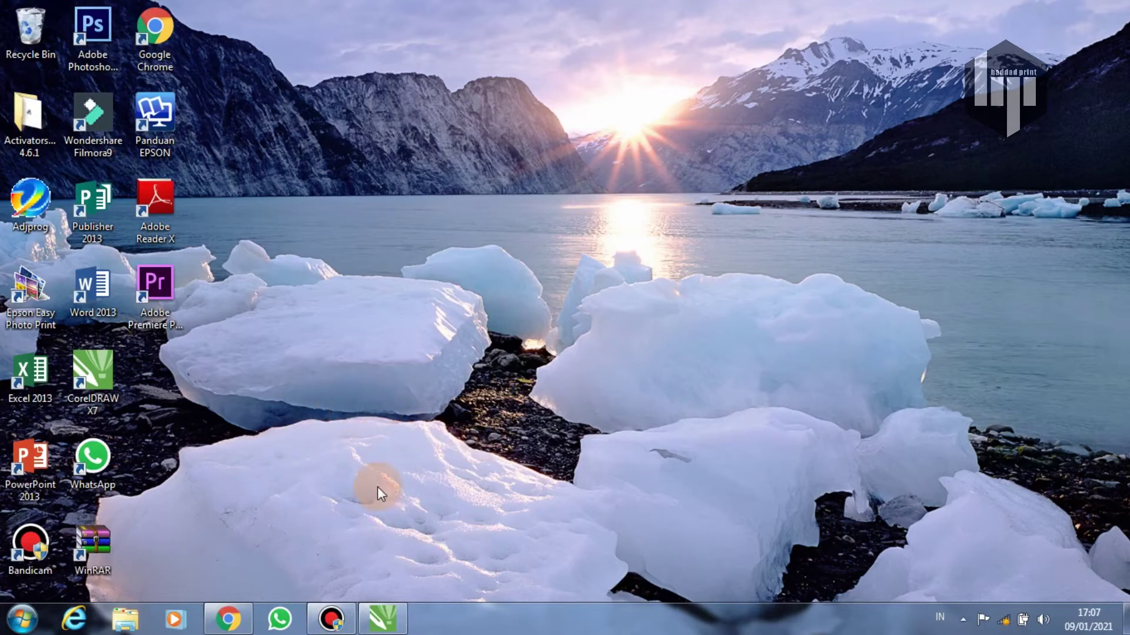
Step: Open D:\WA\buwin in Explorer, briefly checking the baru folder and the MENU MKNAN archive's menu
left_click(125, 625)
left_click(341, 499)
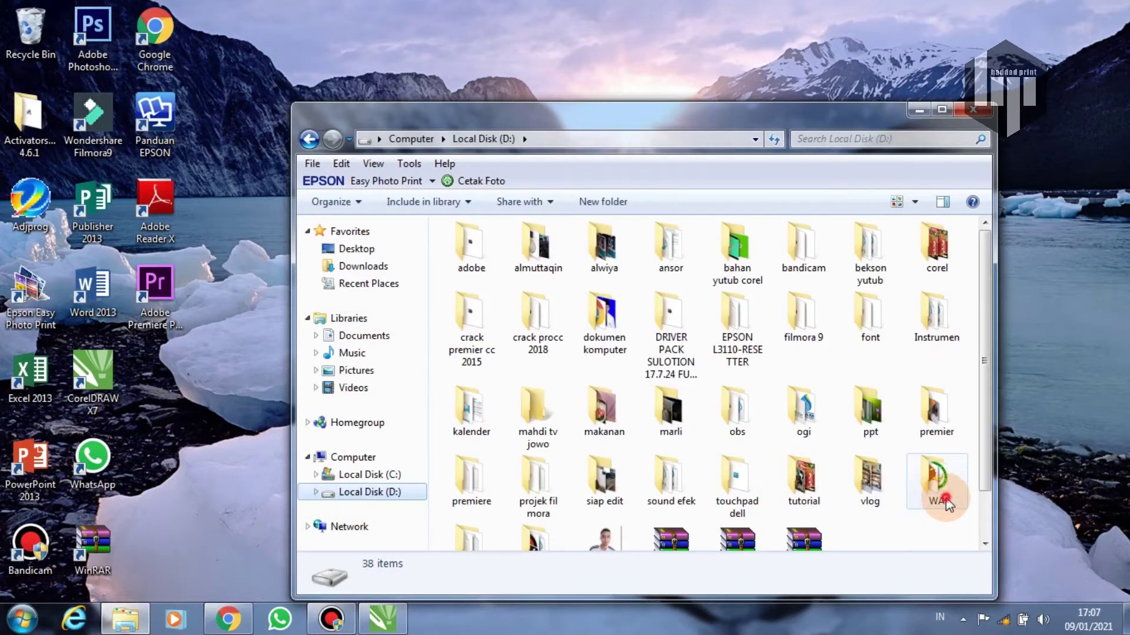
double_click(946, 502)
double_click(478, 270)
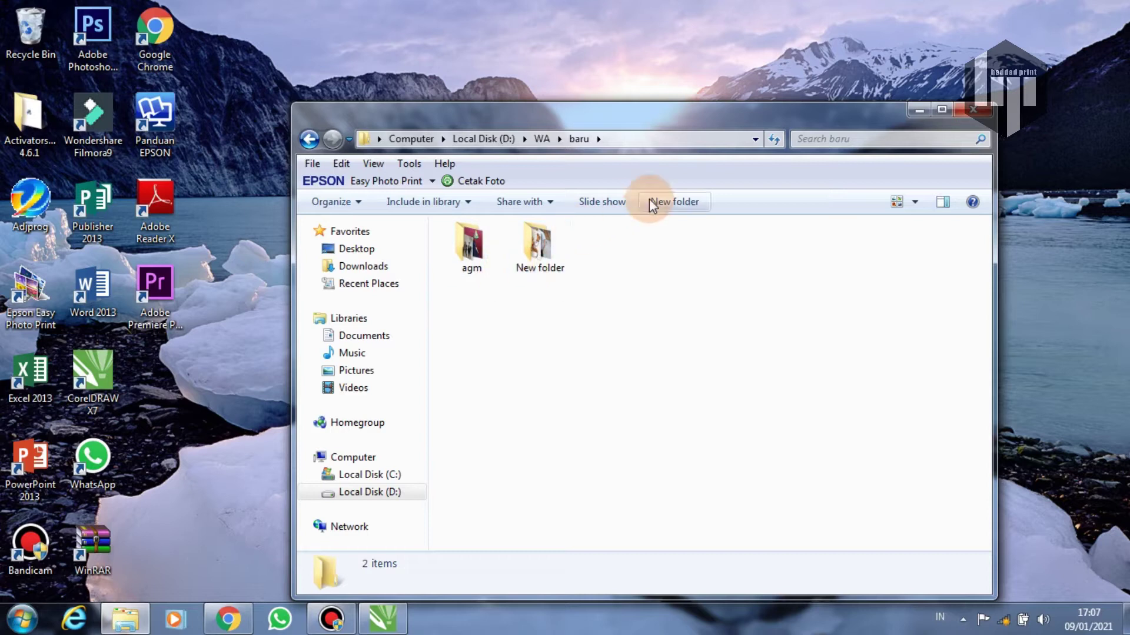
left_click(538, 138)
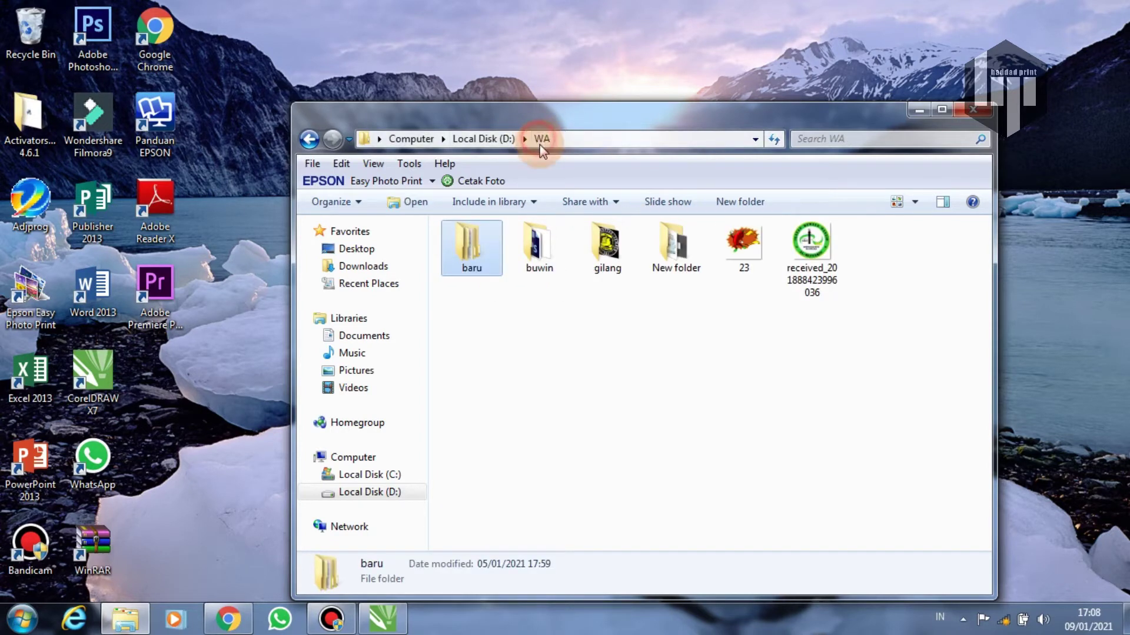
double_click(539, 251)
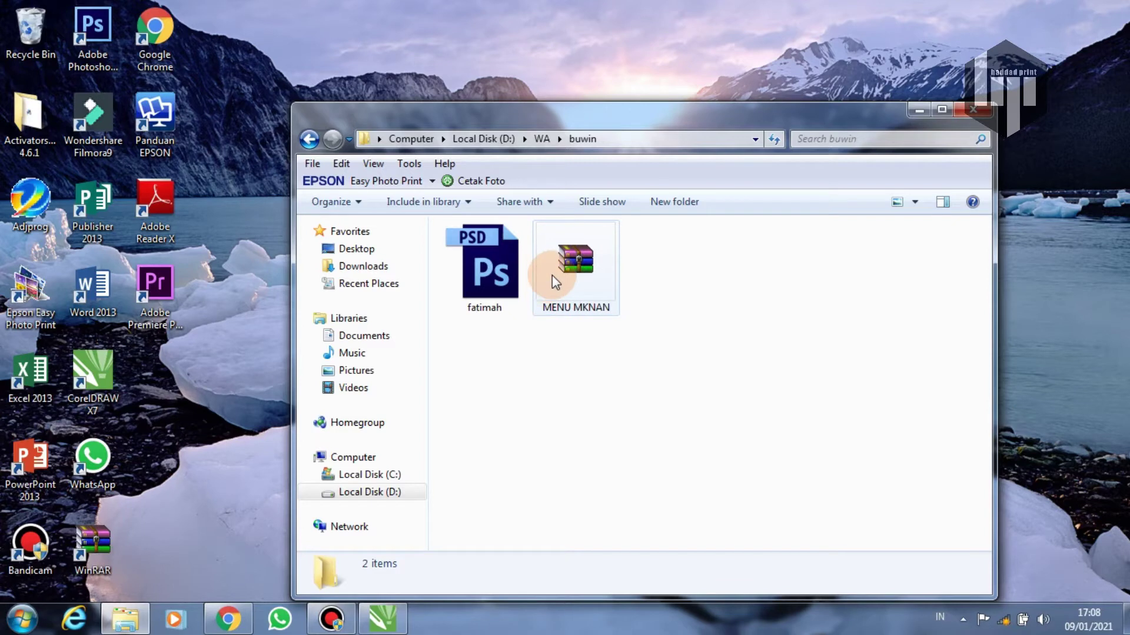
right_click(562, 276)
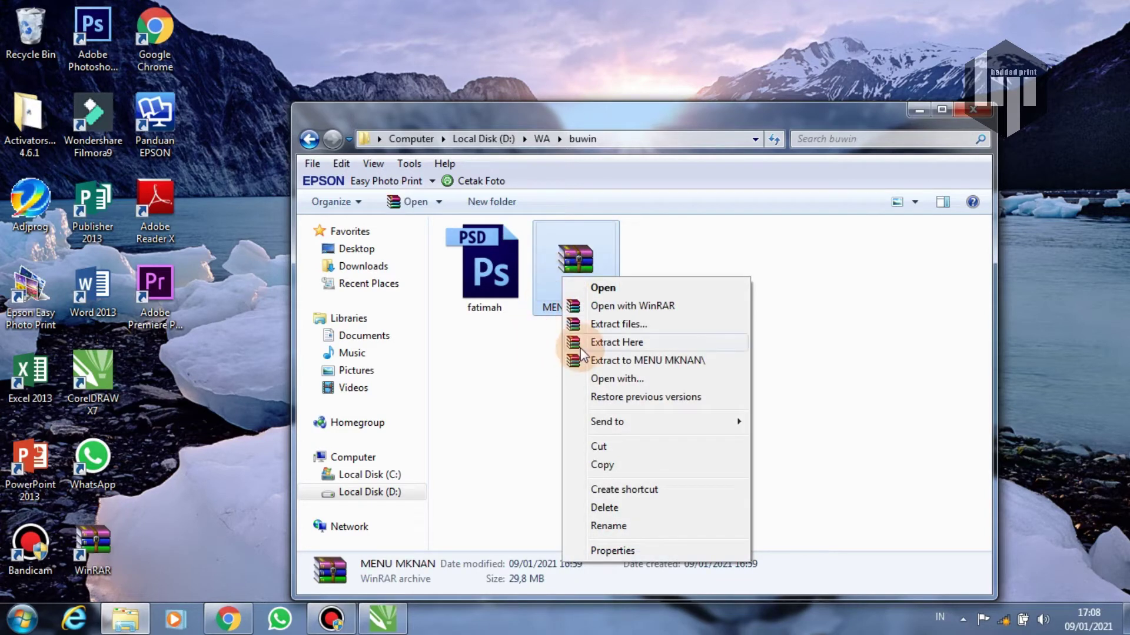
left_click(786, 320)
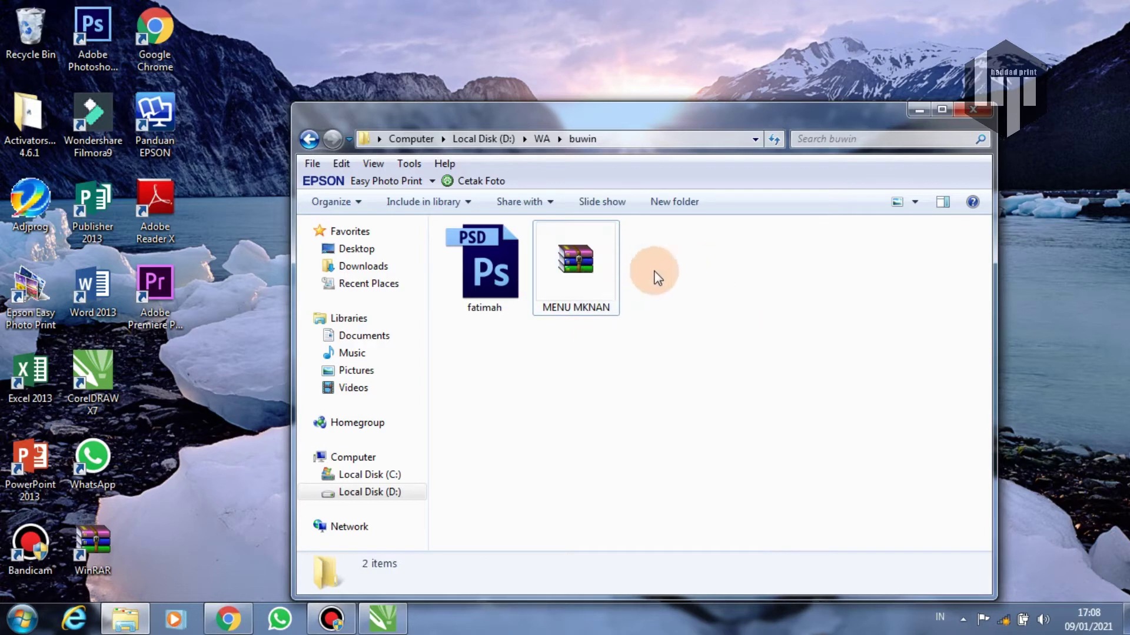
Step: Minimize Explorer and scroll down through the haddad print channel's Video tab in Chrome
left_click(920, 112)
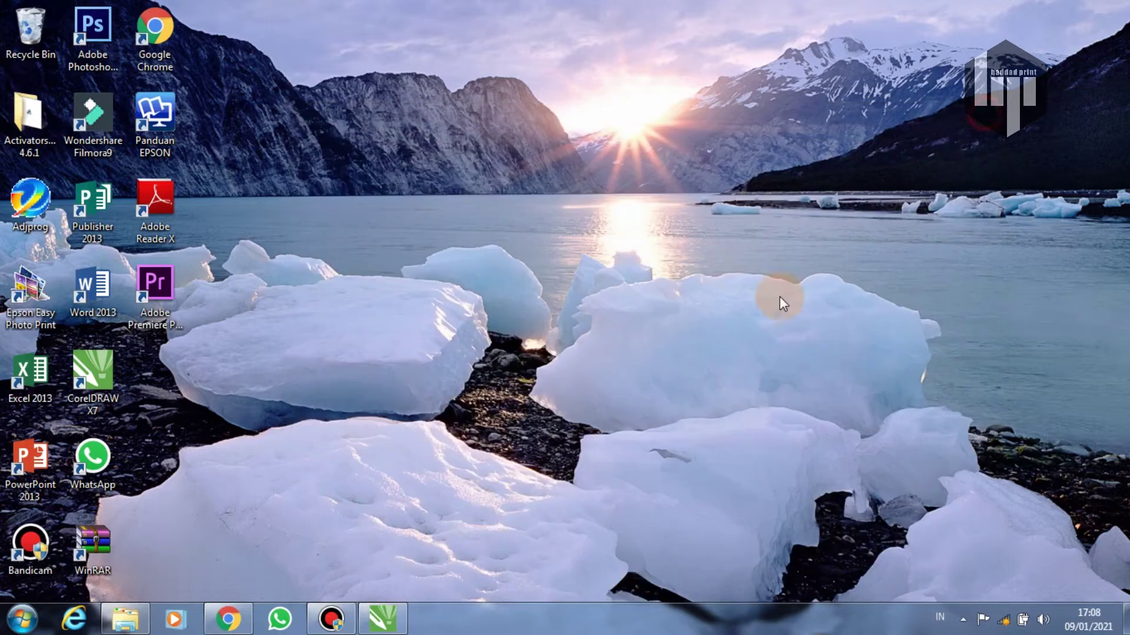
mouse_move(227, 619)
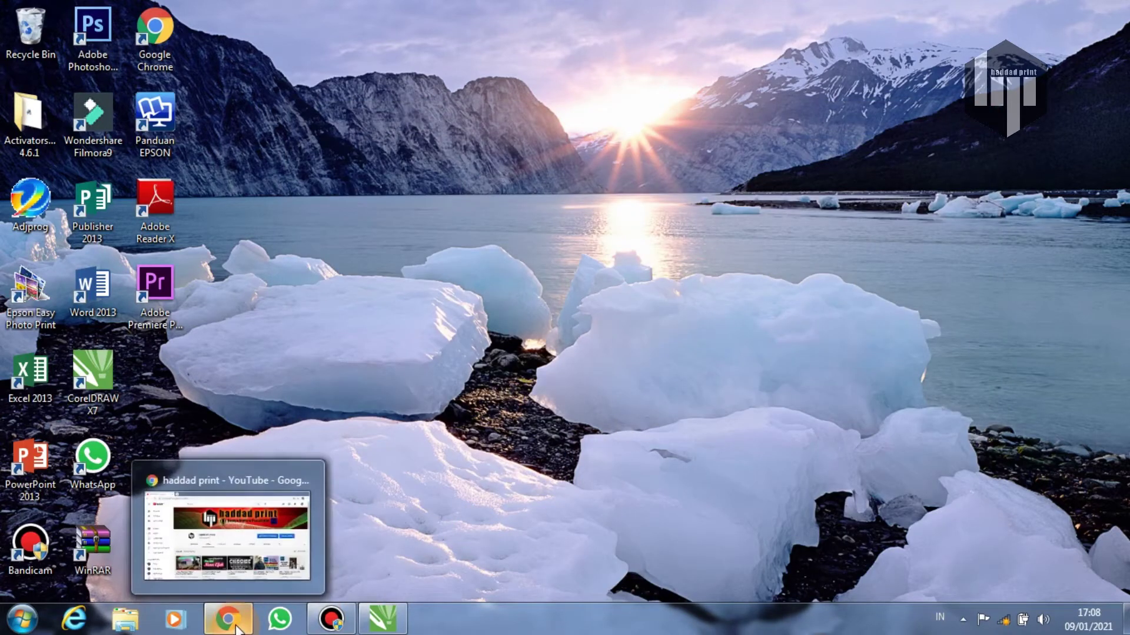
left_click(265, 529)
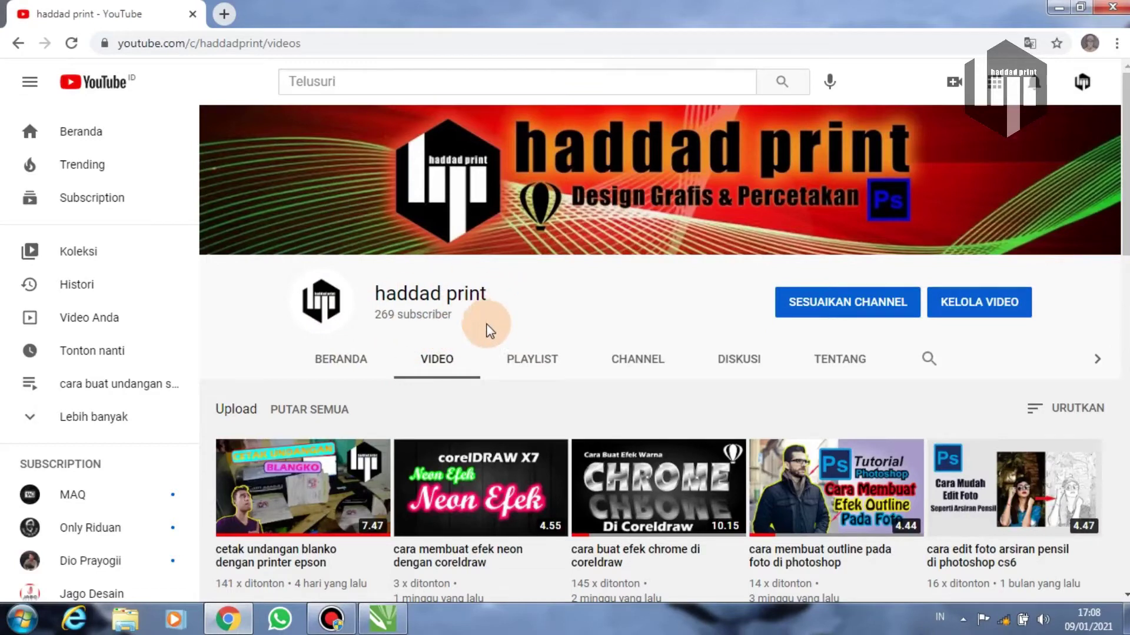
mouse_move(481, 489)
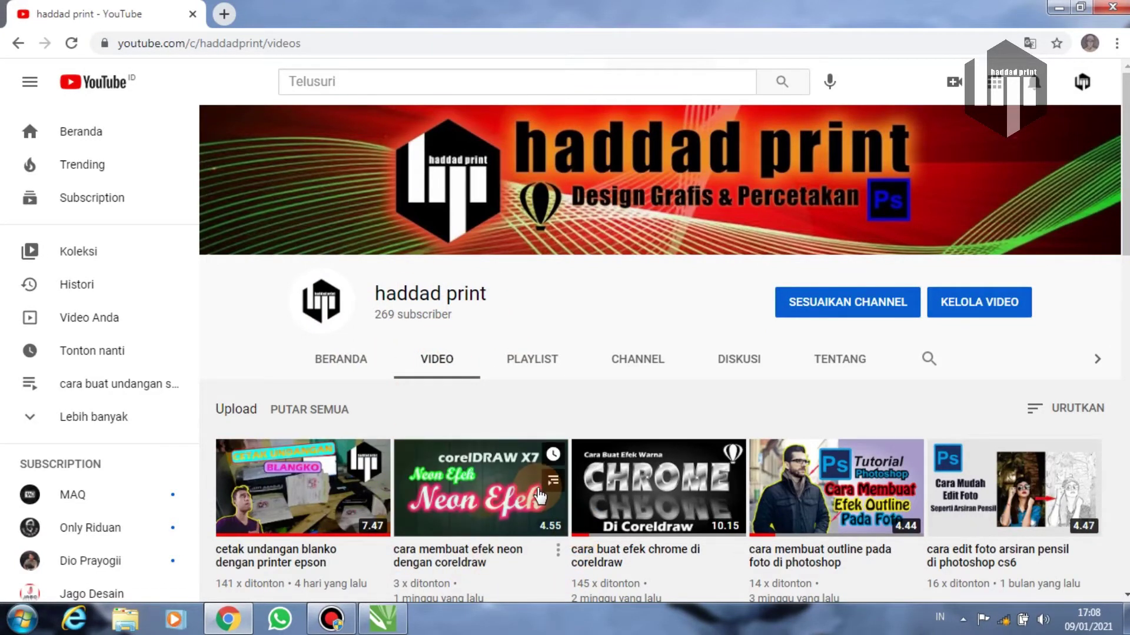
scroll(538, 488, "down", 3)
scroll(539, 494, "down", 3)
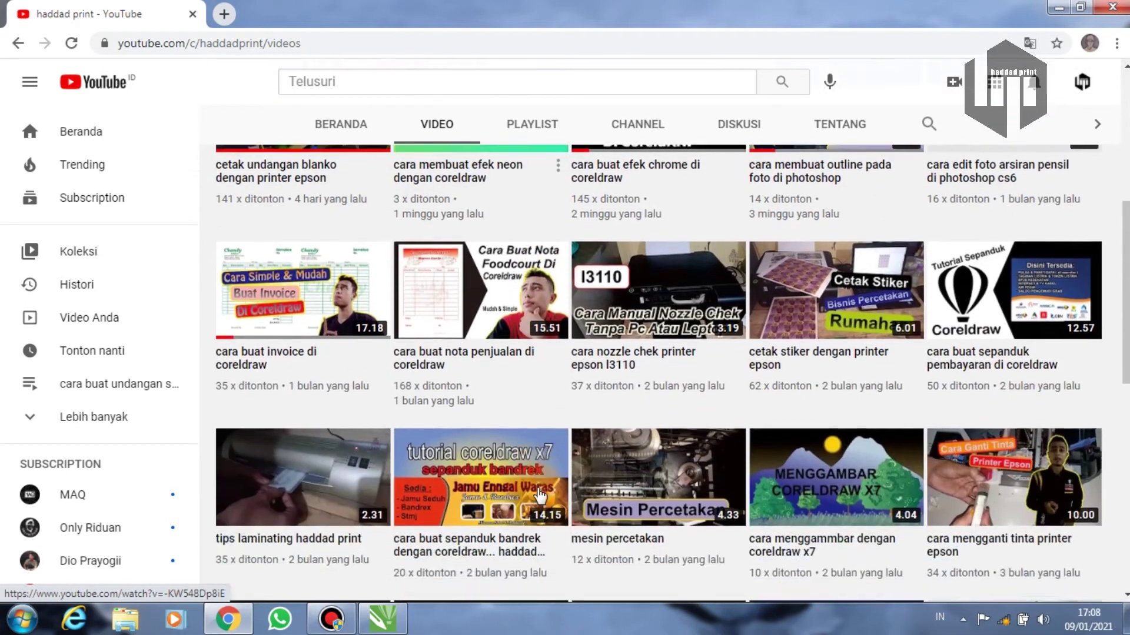
scroll(538, 494, "down", 1)
scroll(539, 493, "down", 2)
scroll(531, 497, "down", 3)
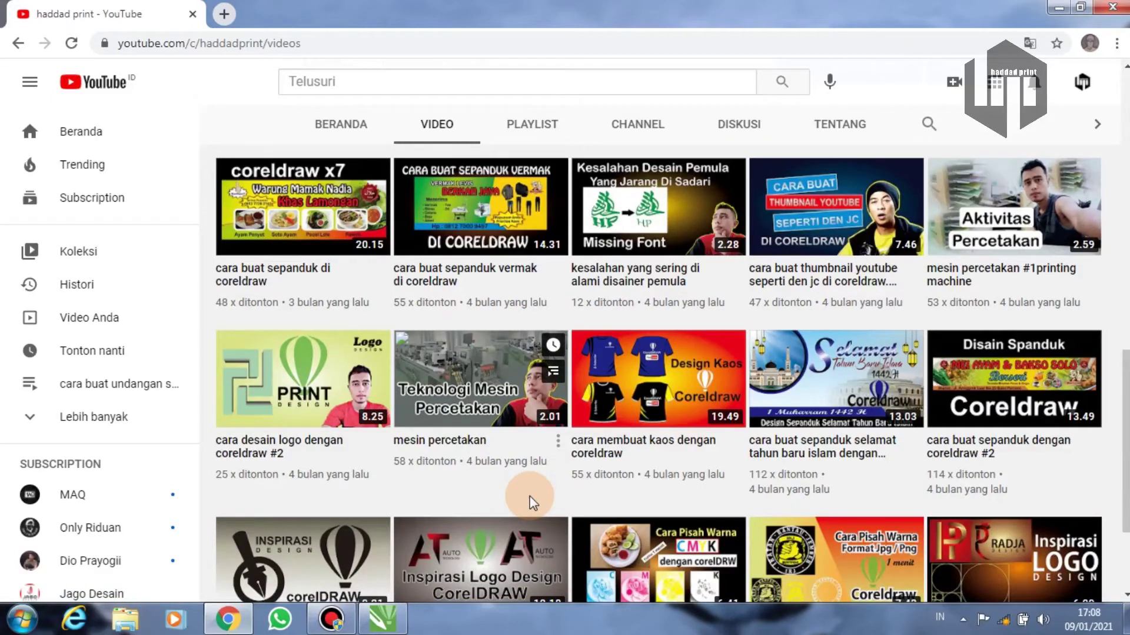
scroll(529, 496, "down", 1)
scroll(530, 496, "down", 2)
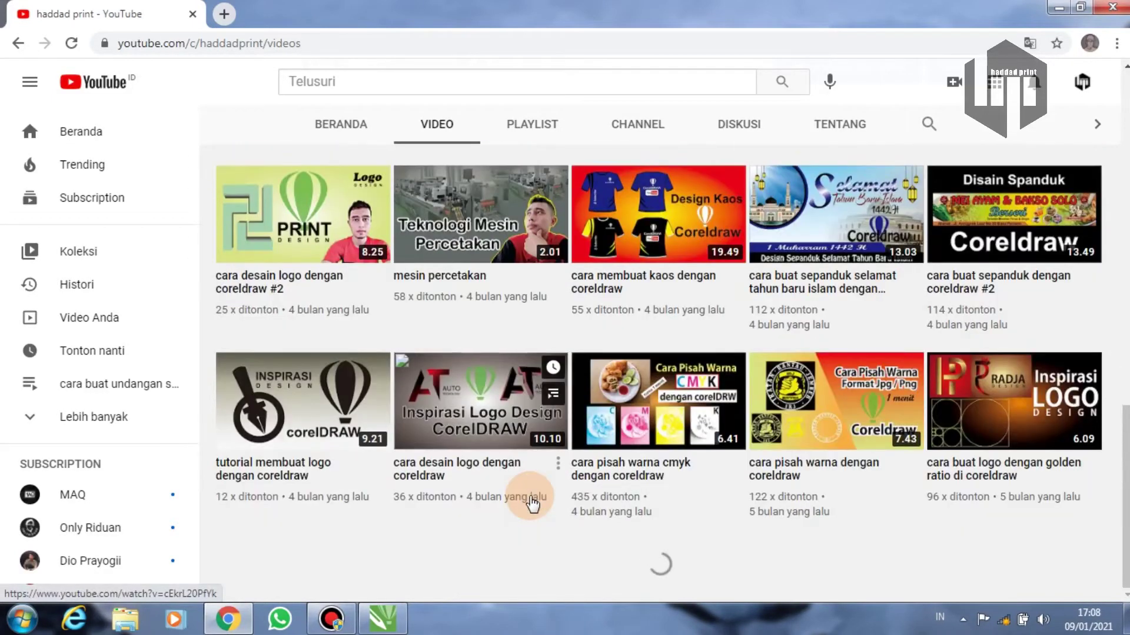
Step: Scroll back up the channel's videos and minimize Chrome to the desktop
scroll(532, 503, "up", 2)
scroll(533, 503, "up", 1)
scroll(532, 503, "up", 4)
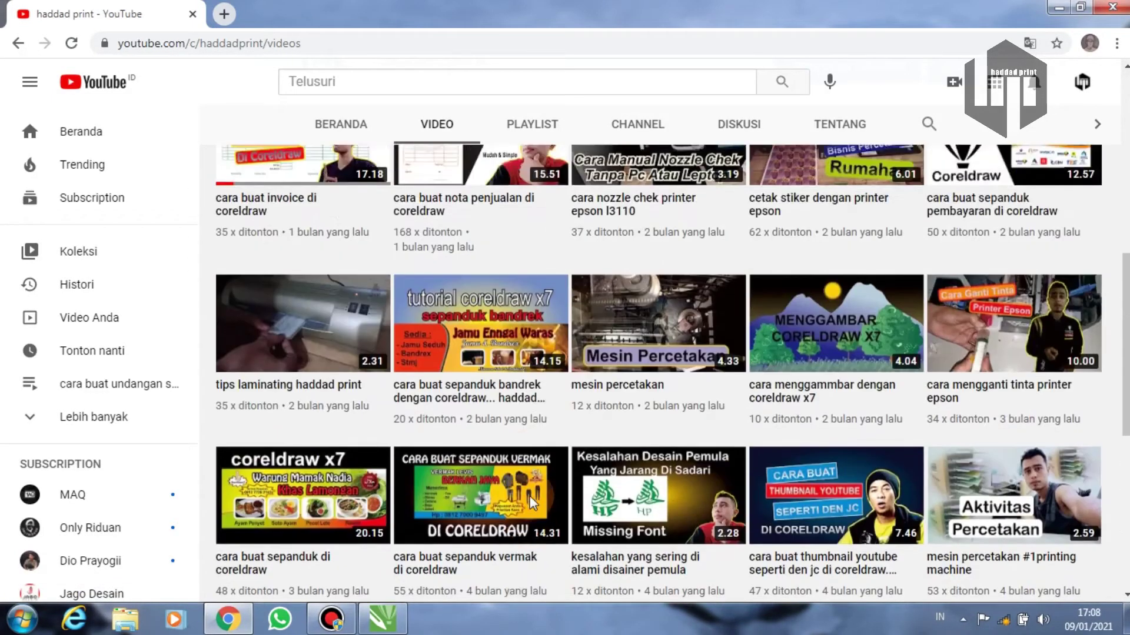
scroll(532, 503, "up", 1)
scroll(532, 503, "up", 4)
scroll(529, 500, "up", 1)
scroll(527, 498, "up", 3)
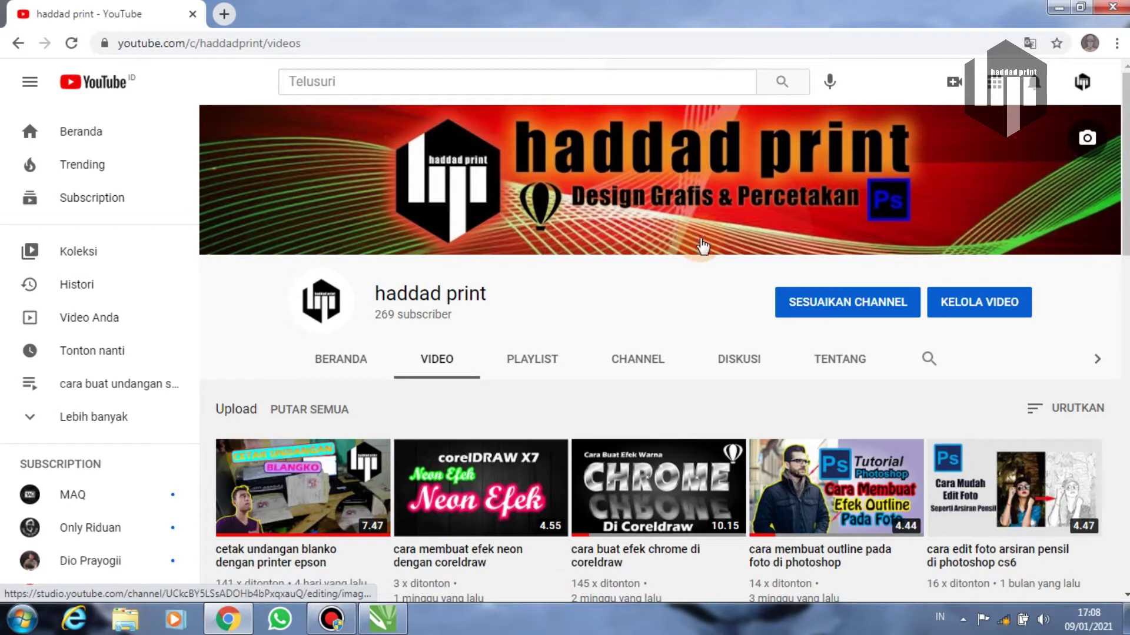
left_click(1059, 8)
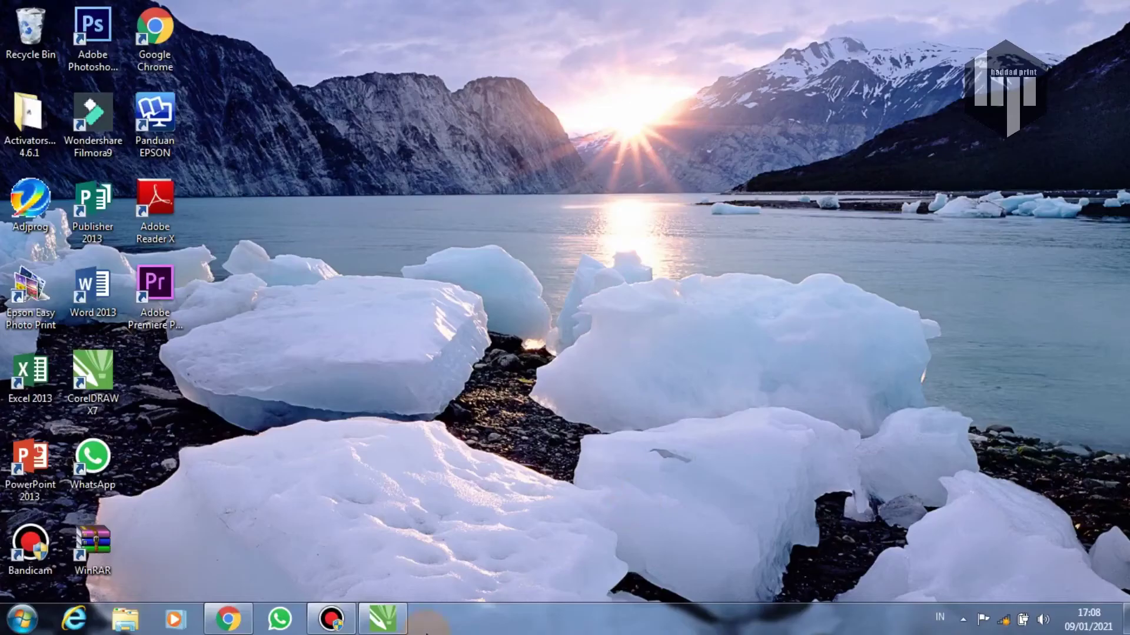
Step: Restore MENU MKNAN.cdr in CorelDRAW and select all objects of the MENU GEPREK MANTUL poster
left_click(390, 627)
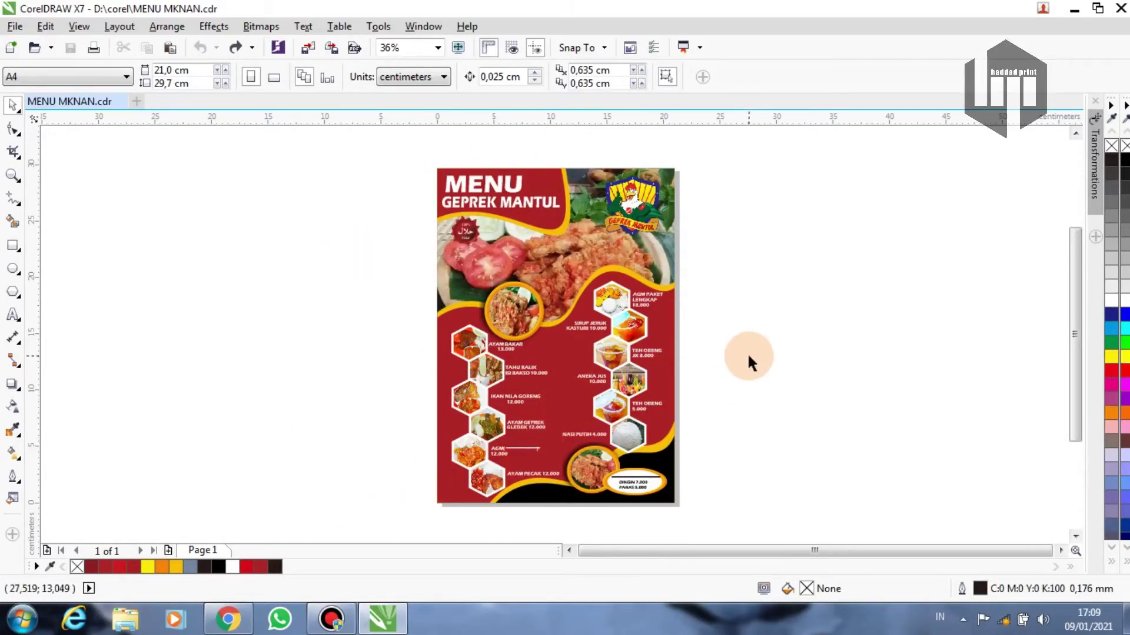
left_click(546, 375)
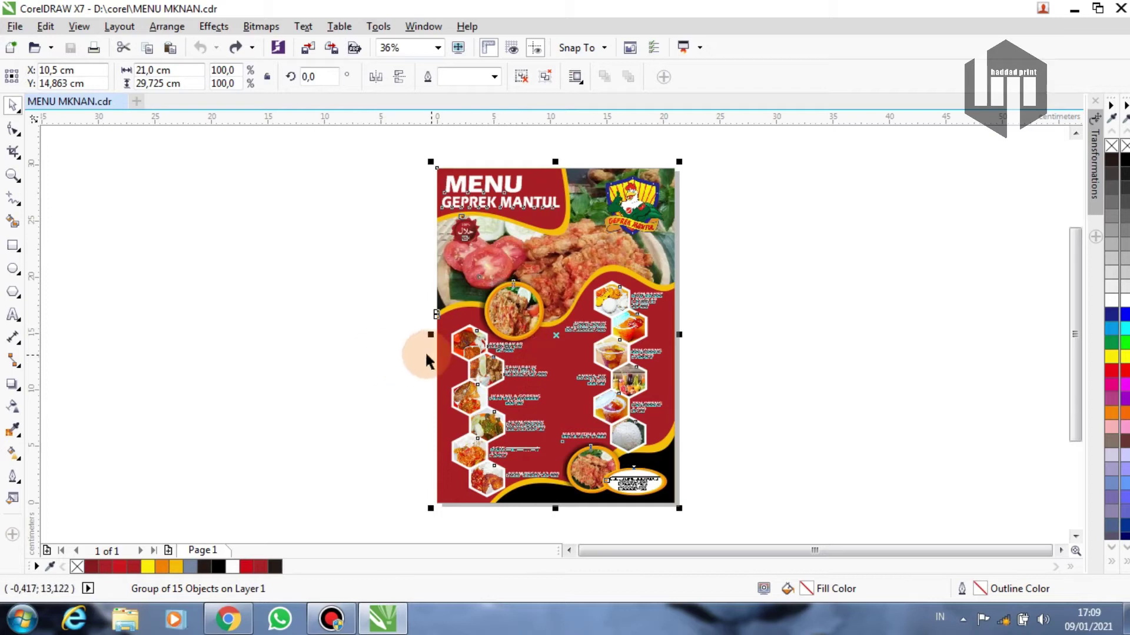
left_click(343, 376)
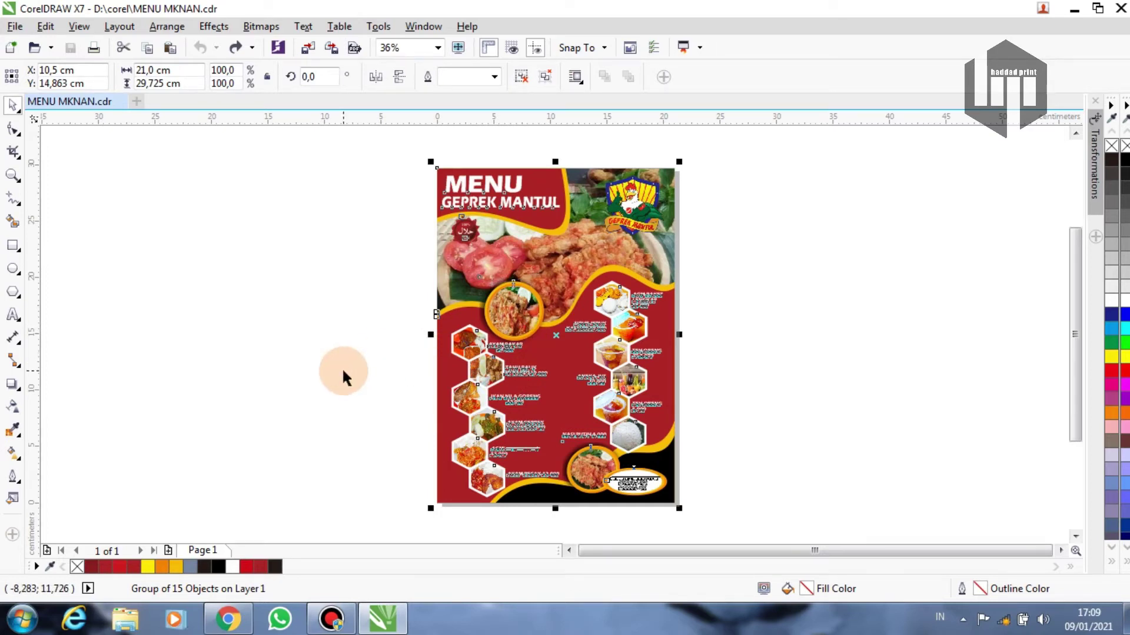
left_click(529, 359)
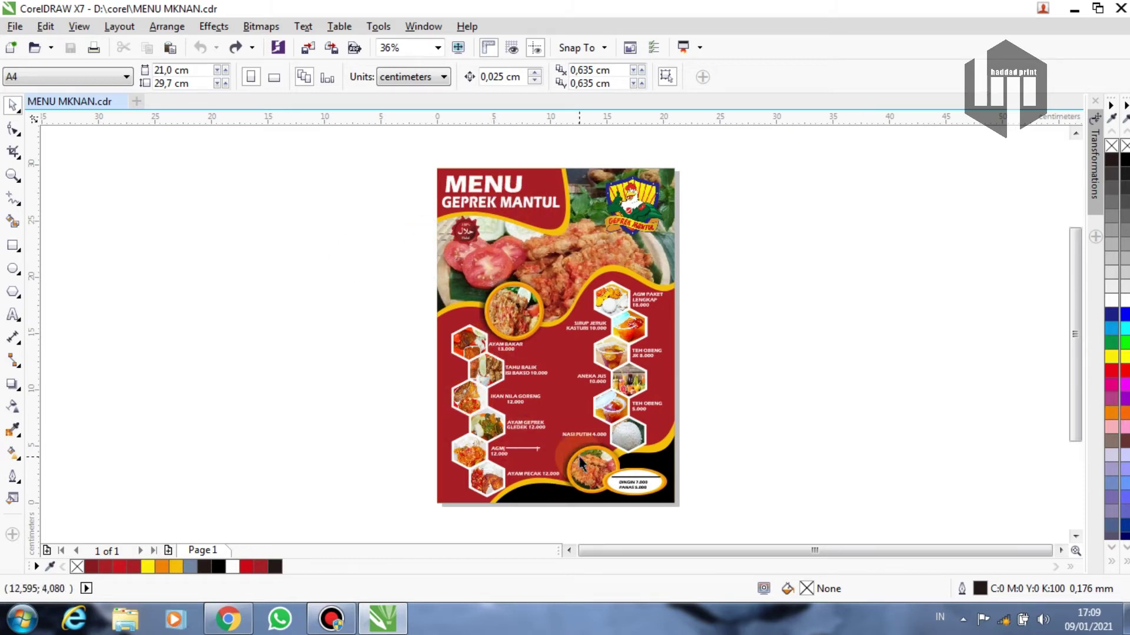
key("ctrl+a")
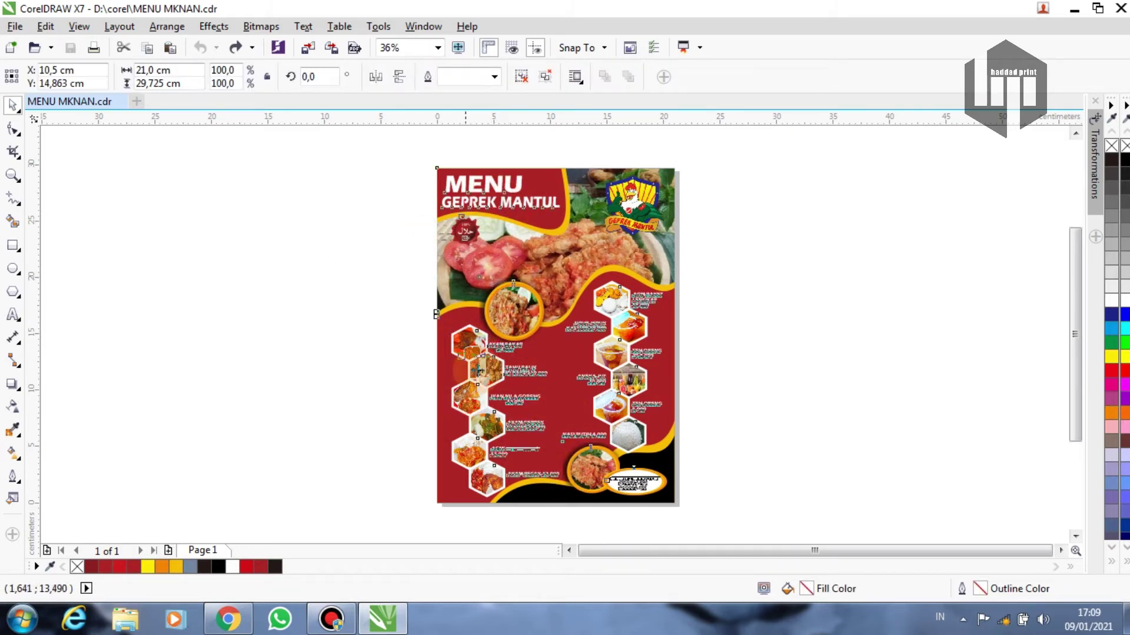
left_click(521, 77)
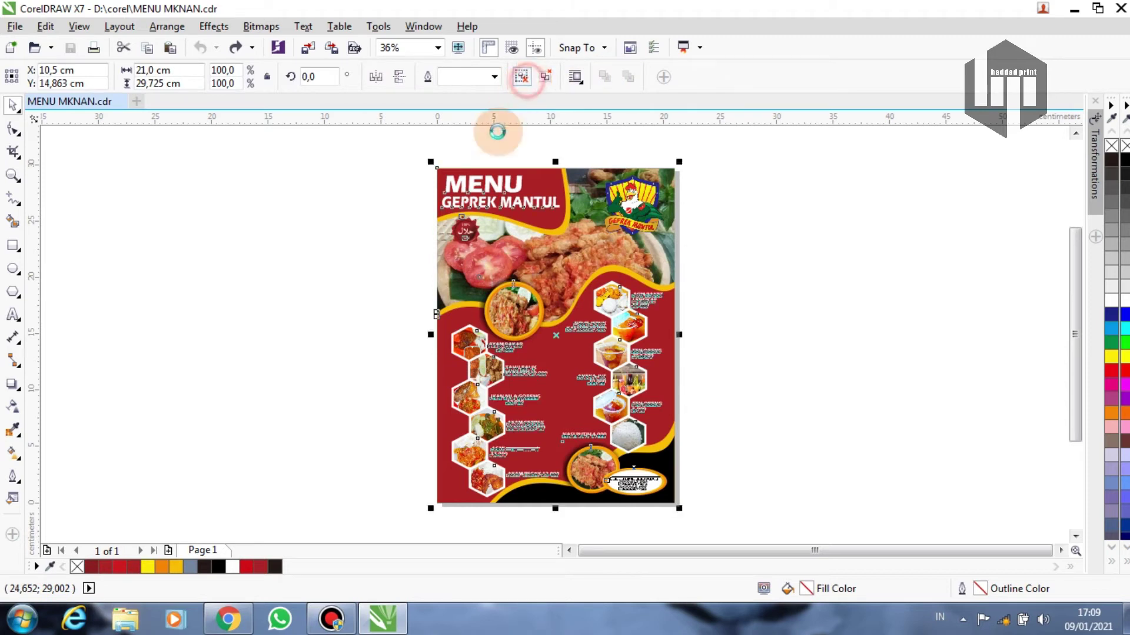
left_click(328, 235)
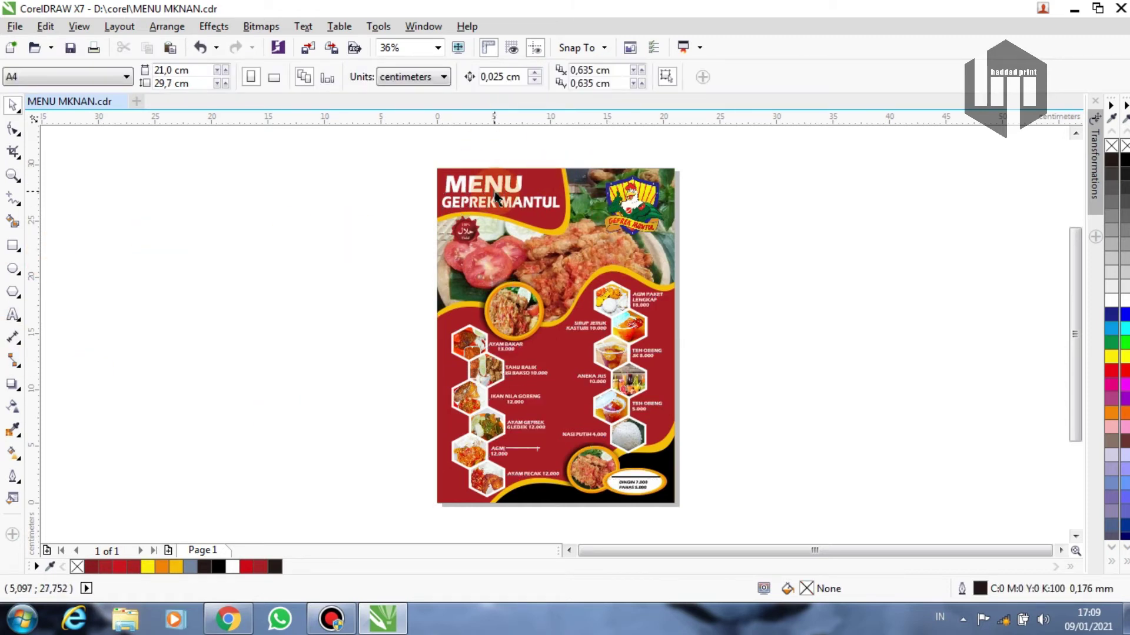
scroll(494, 215, "up", 2)
scroll(481, 239, "up", 2)
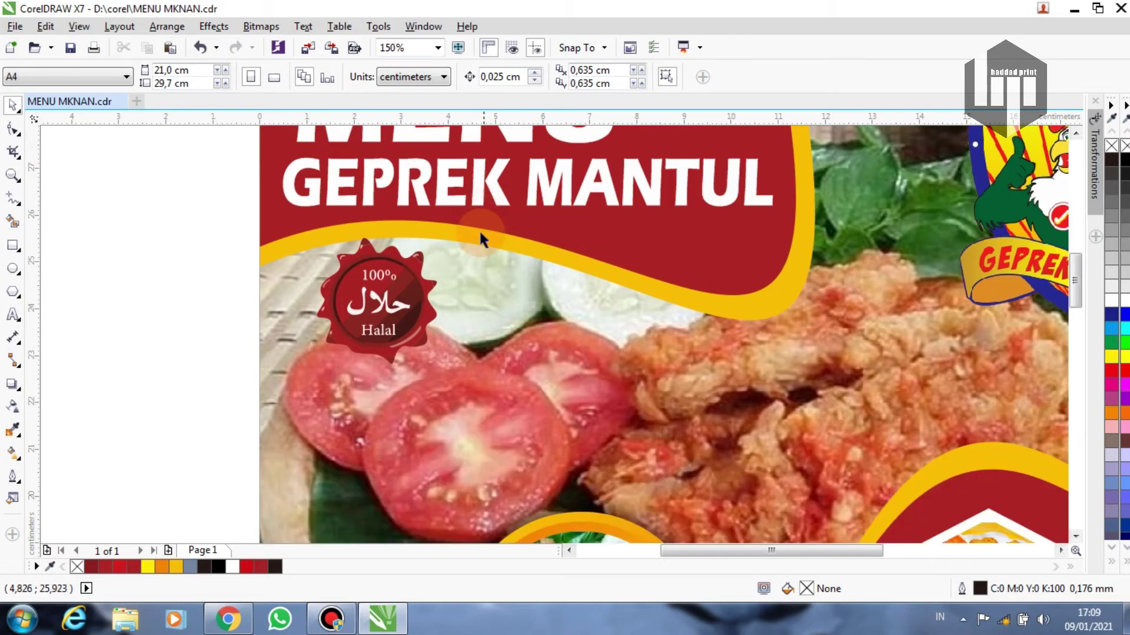
left_click_drag(1076, 294, 1072, 250)
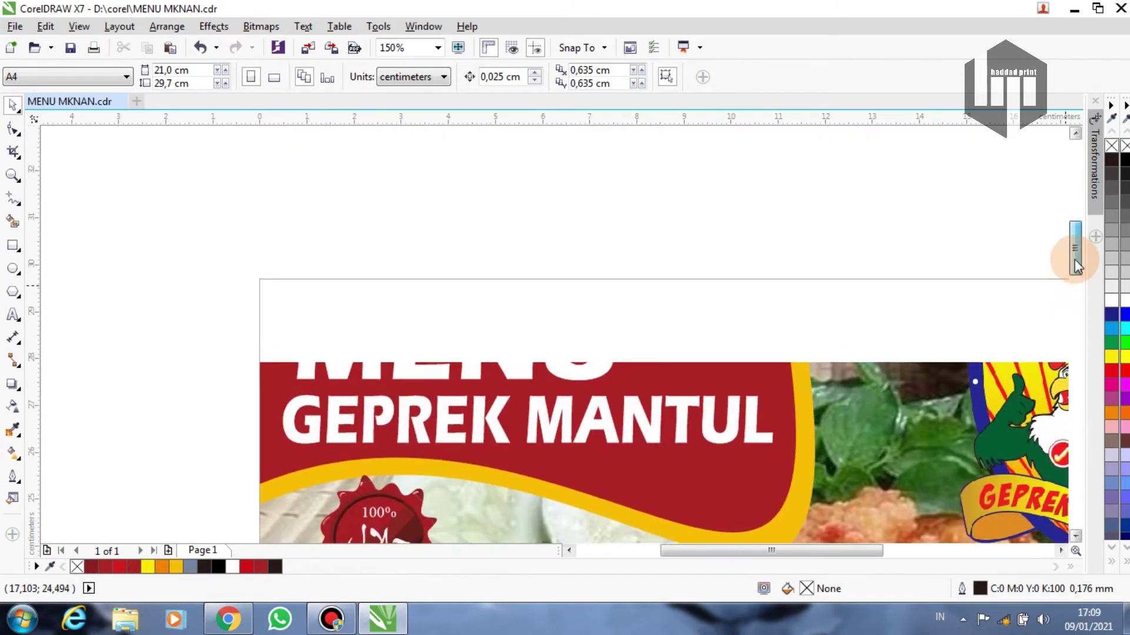
left_click(502, 434)
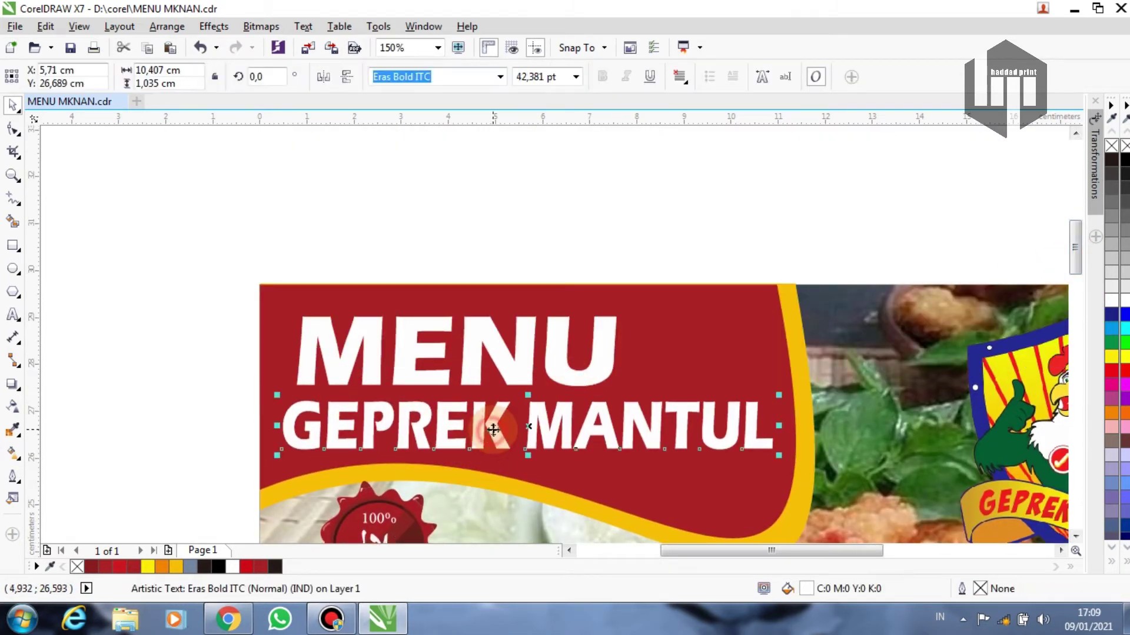
left_click(12, 318)
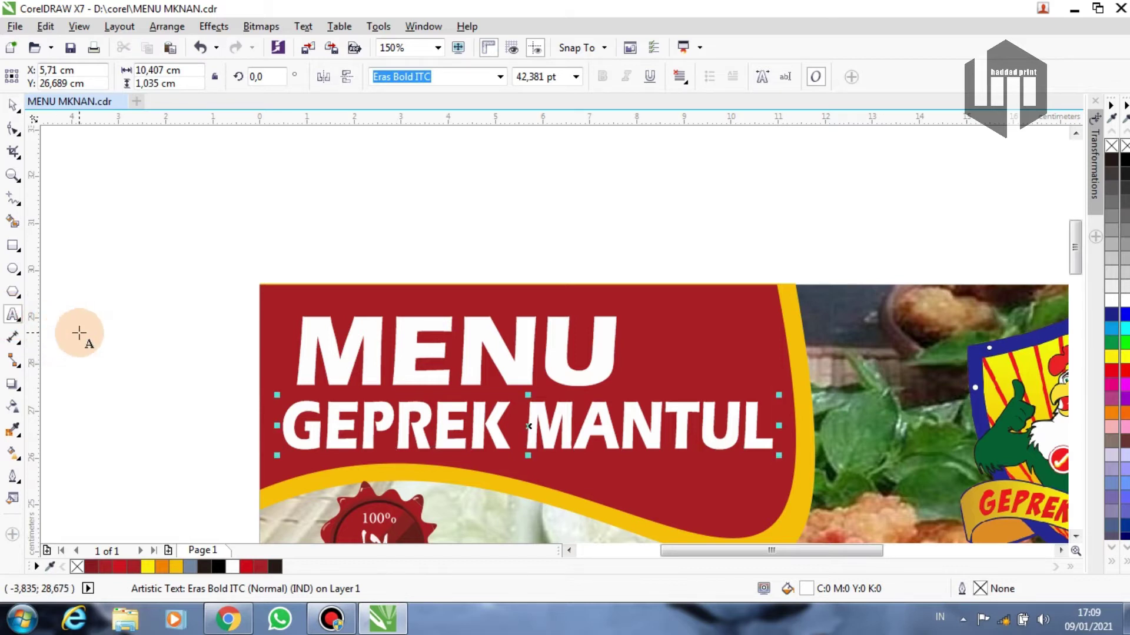
key("BackSpace")
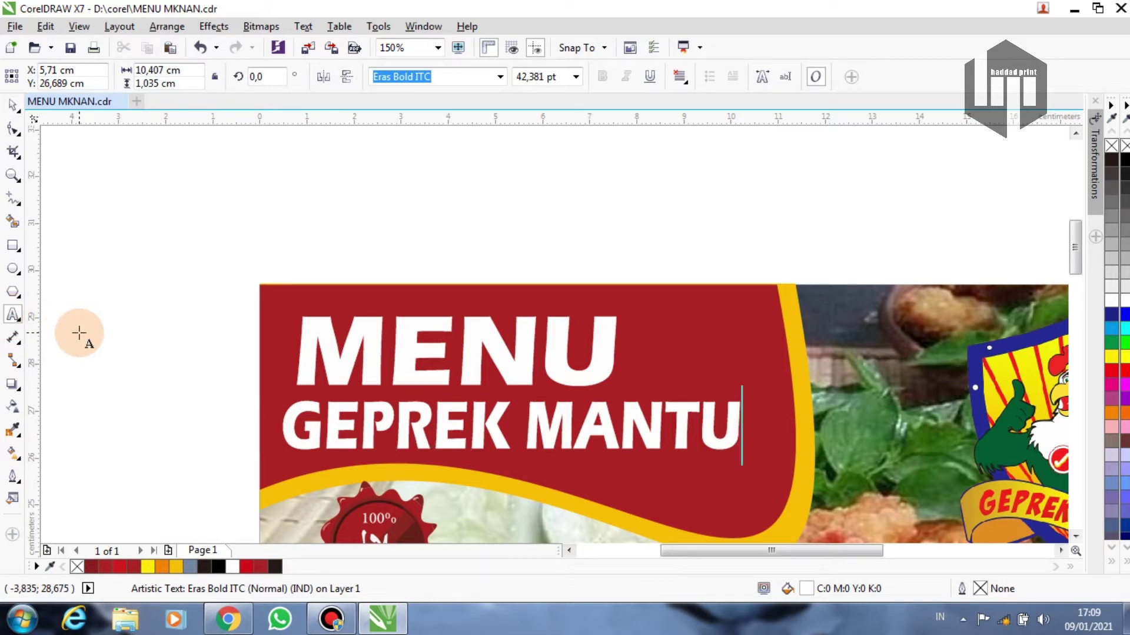
key("BackSpace")
key("BackSpace")
key("BackSpace")
key("BackSpace")
key("BackSpace")
key("BackSpace")
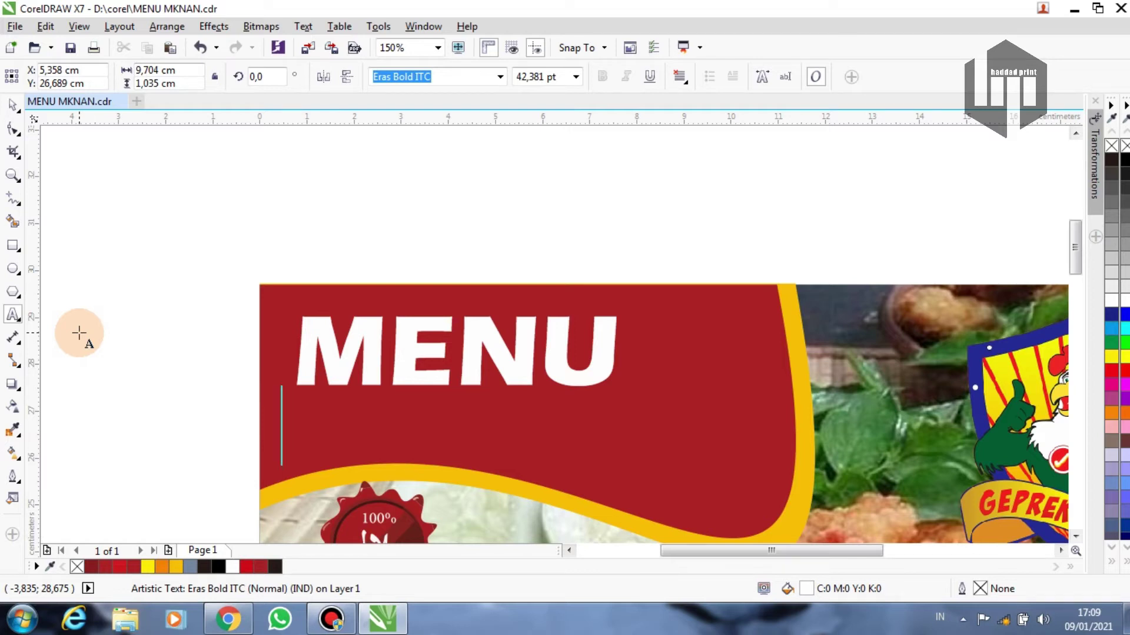
key("ctrl+z")
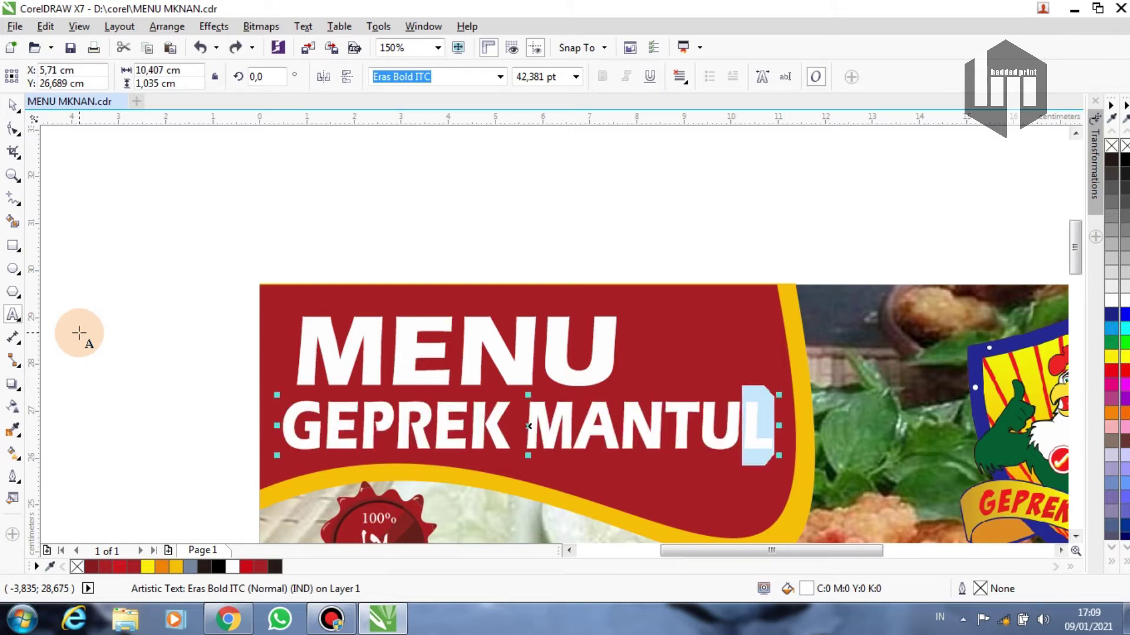
Step: Ungroup the 16-object menu group and select the NASI PUTIH rice hexagon PowerClip
left_click(12, 105)
scroll(330, 284, "down", 2)
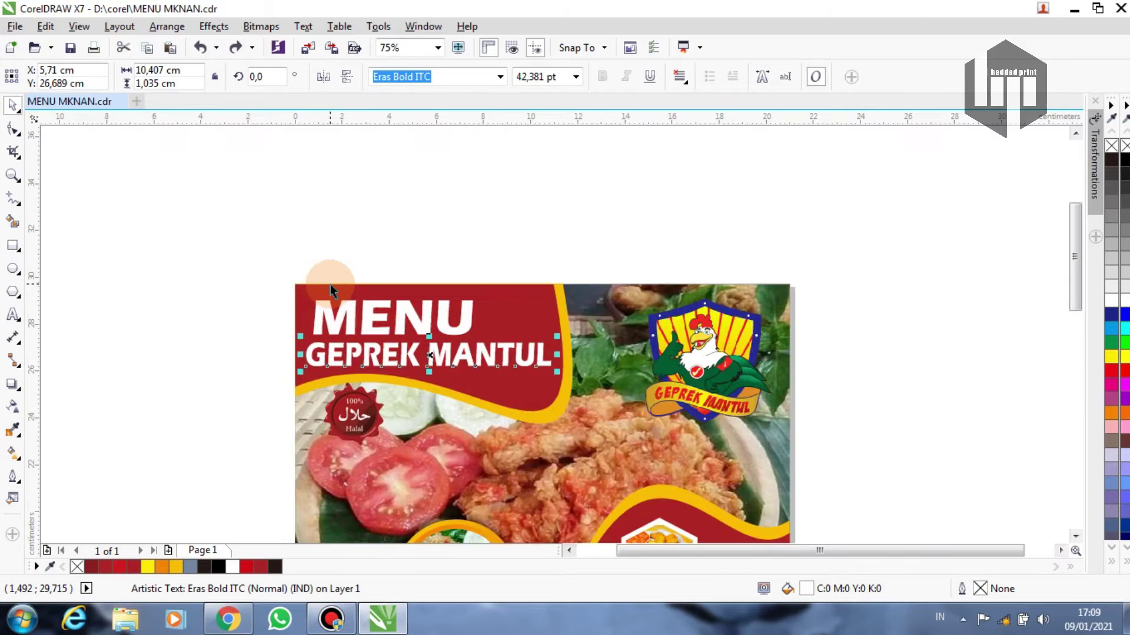
scroll(330, 284, "down", 2)
scroll(400, 403, "up", 3)
scroll(401, 403, "down", 1)
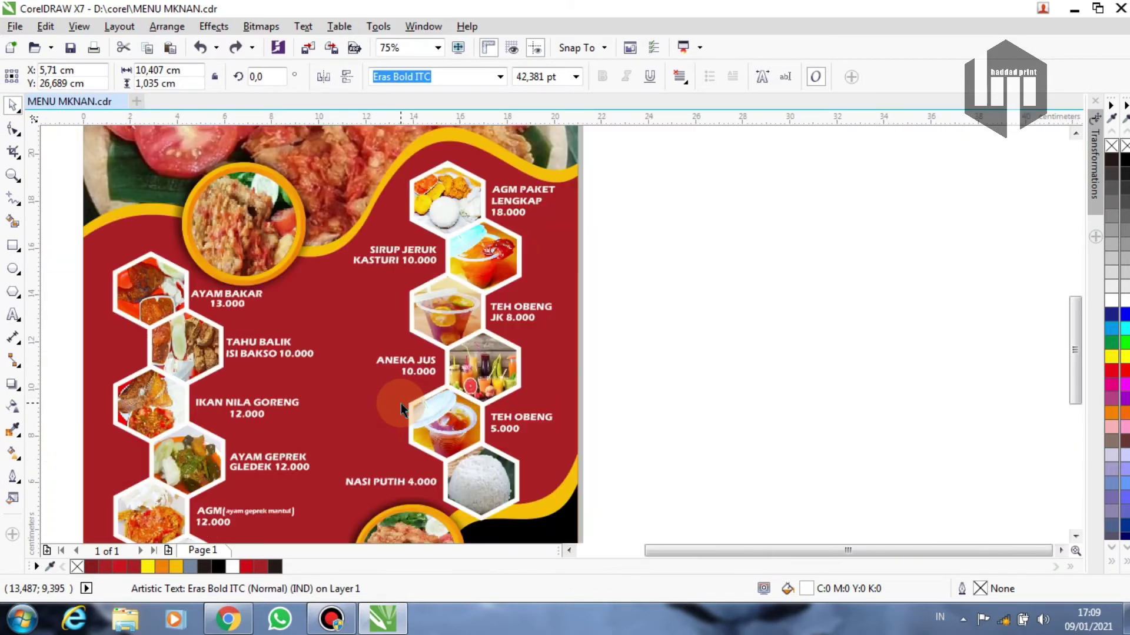
scroll(184, 446, "up", 2)
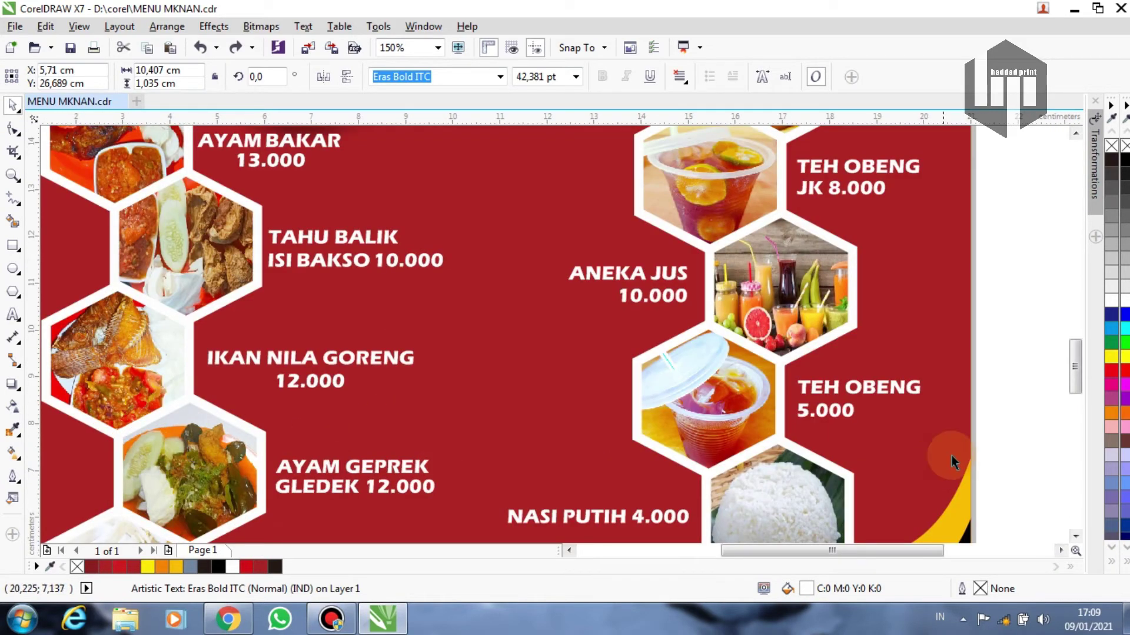
left_click_drag(1078, 384, 1078, 405)
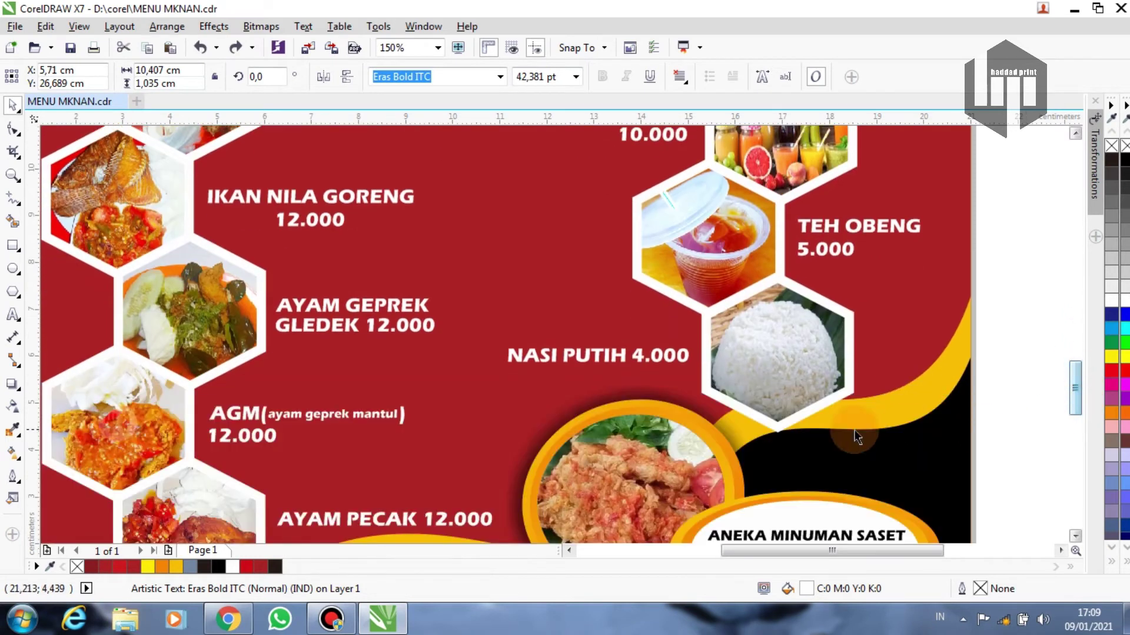
left_click(782, 383)
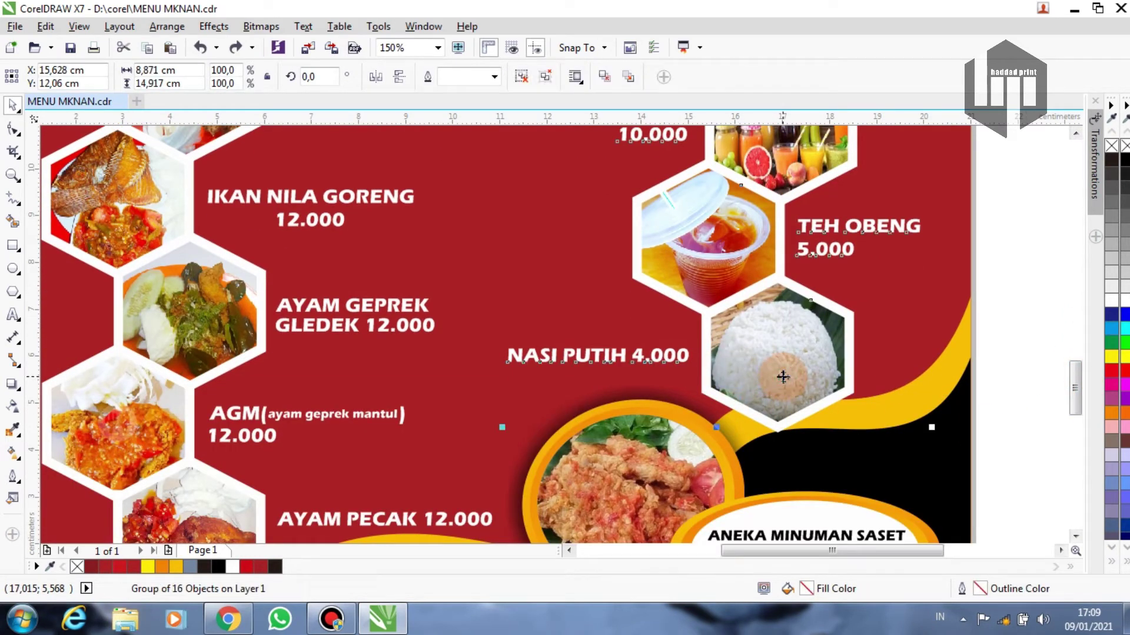
left_click(518, 78)
left_click(1042, 285)
left_click(787, 357)
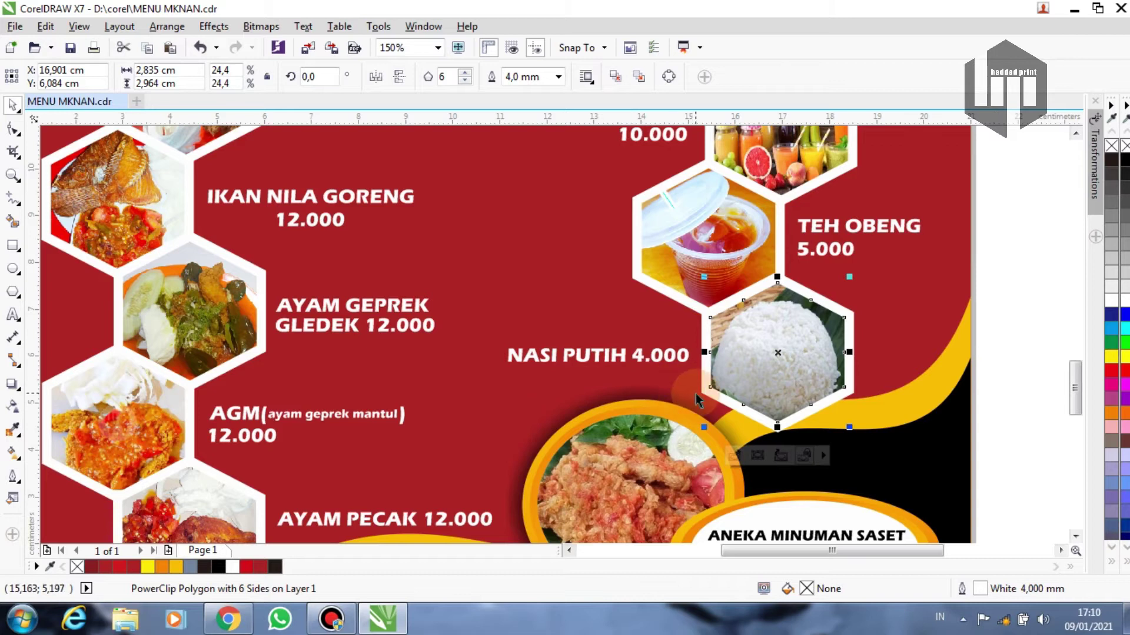
Step: Start an import from the canvas menu and browse to the makanan folder on D:
right_click(1002, 291)
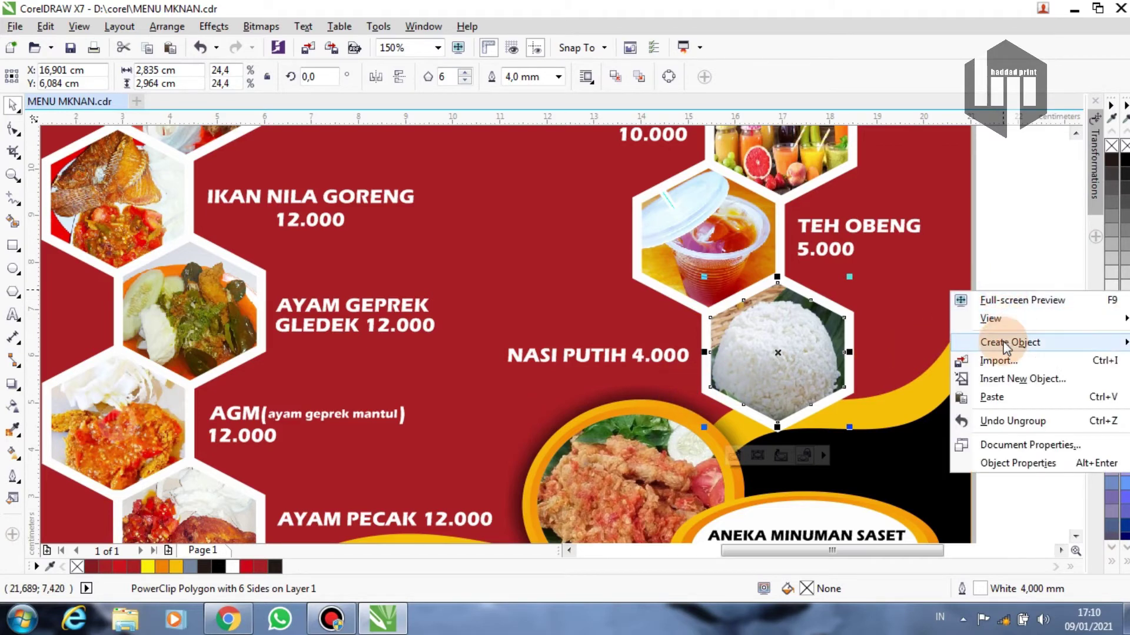
left_click(1000, 360)
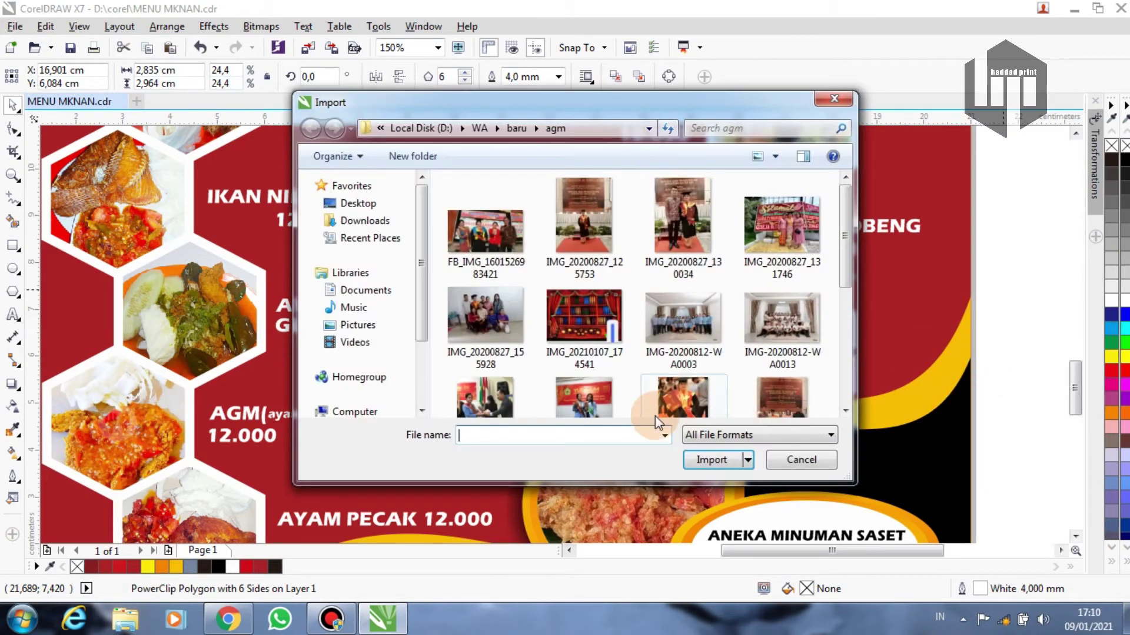
left_click_drag(419, 337, 417, 379)
left_click(377, 386)
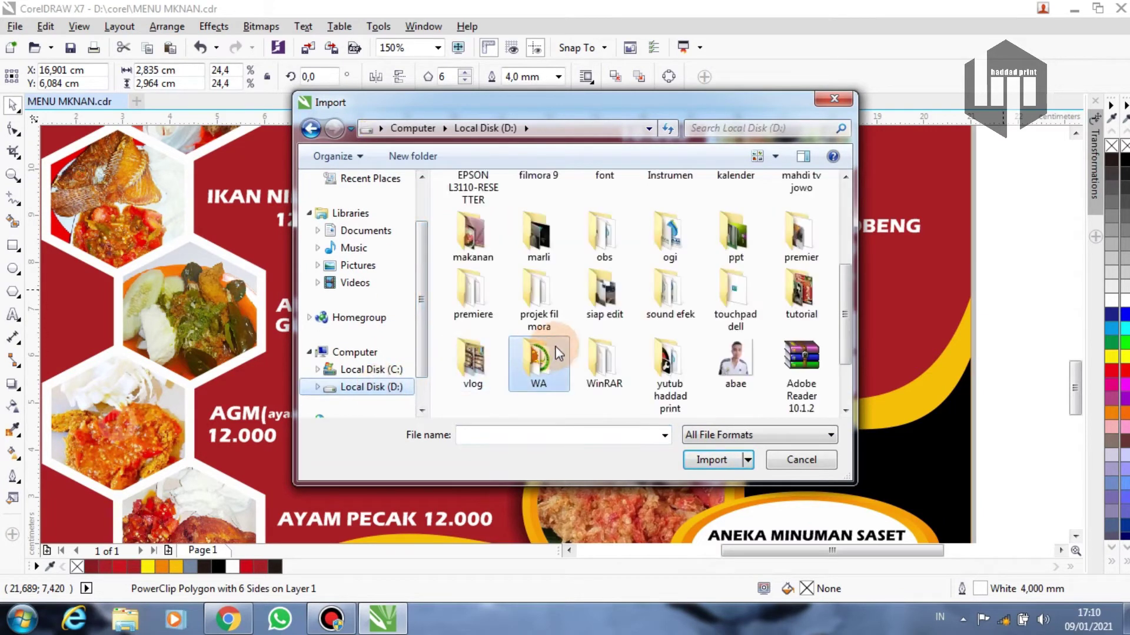
left_click_drag(842, 291, 863, 241)
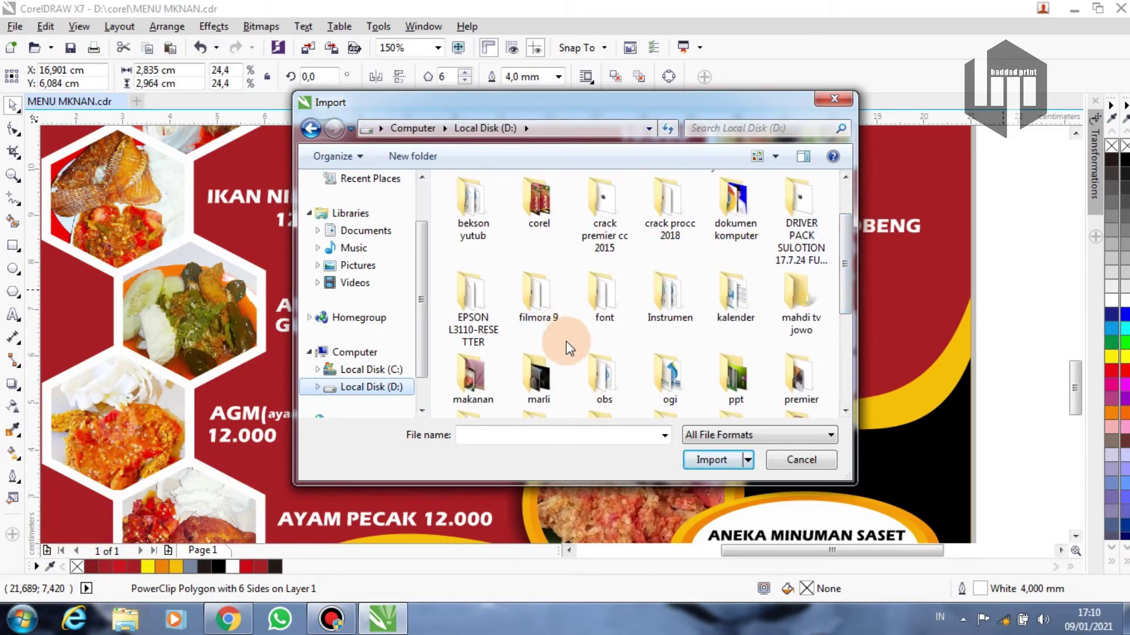
scroll(566, 341, "down", 1)
left_click_drag(846, 270, 845, 324)
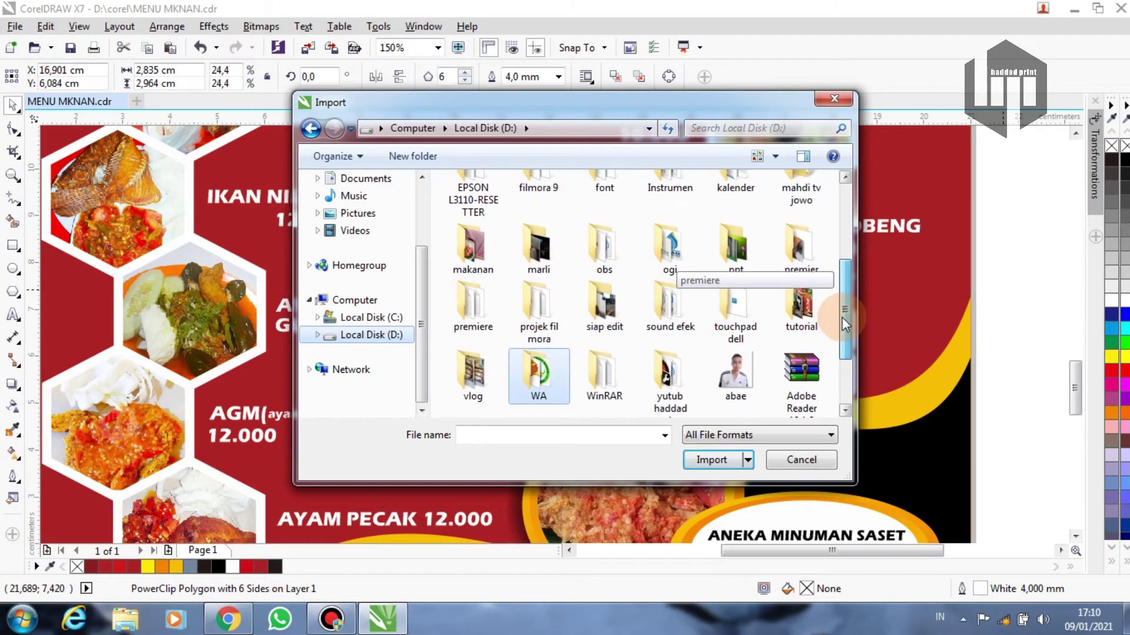
double_click(471, 262)
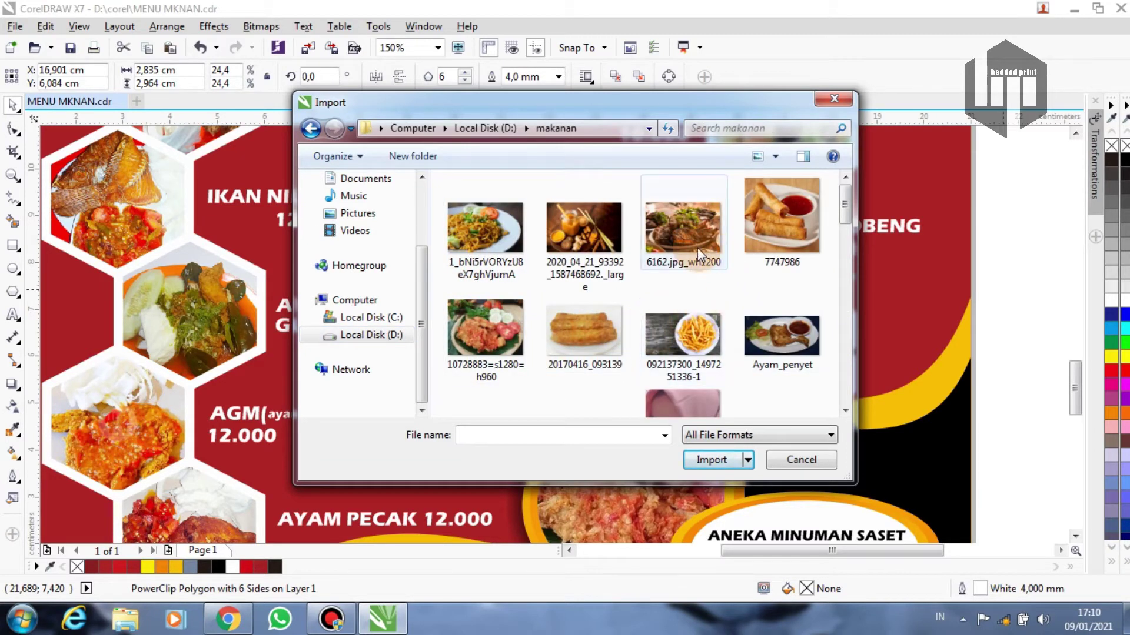
Step: Import 6162.jpg_wh1200 beside the page, then reselect the rice hexagon
left_click(670, 247)
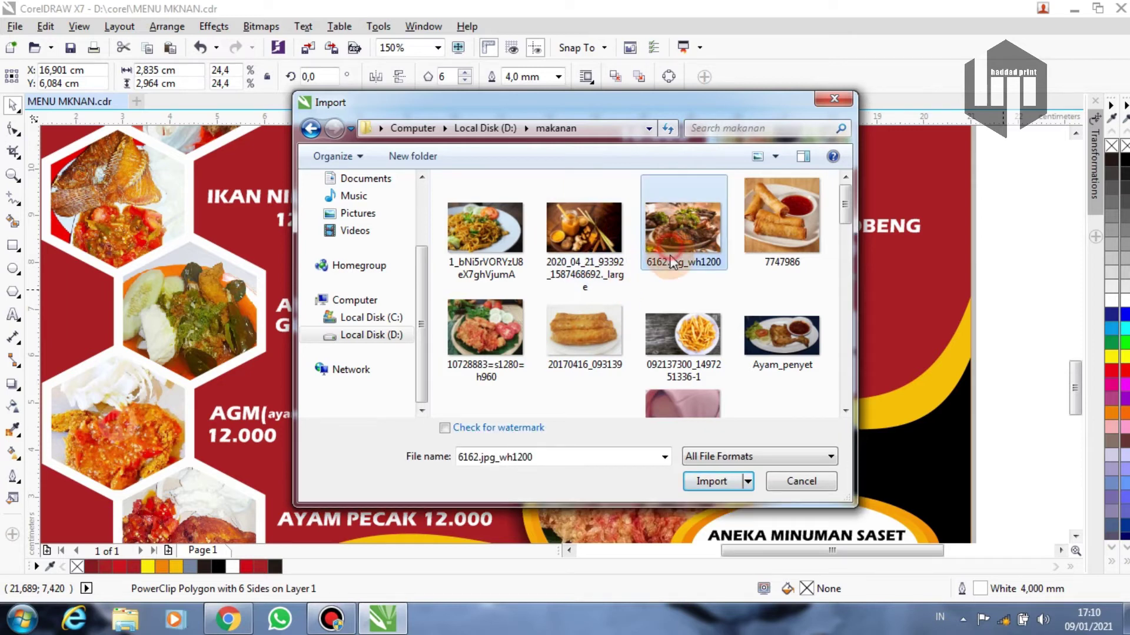
left_click(709, 482)
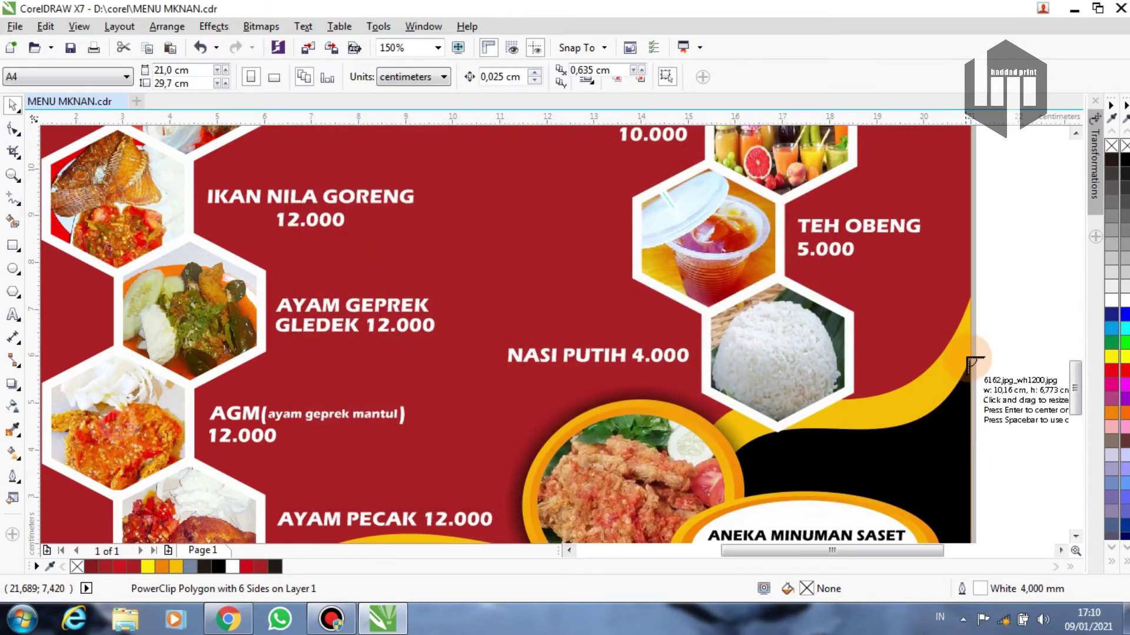
scroll(1034, 450, "right", 3)
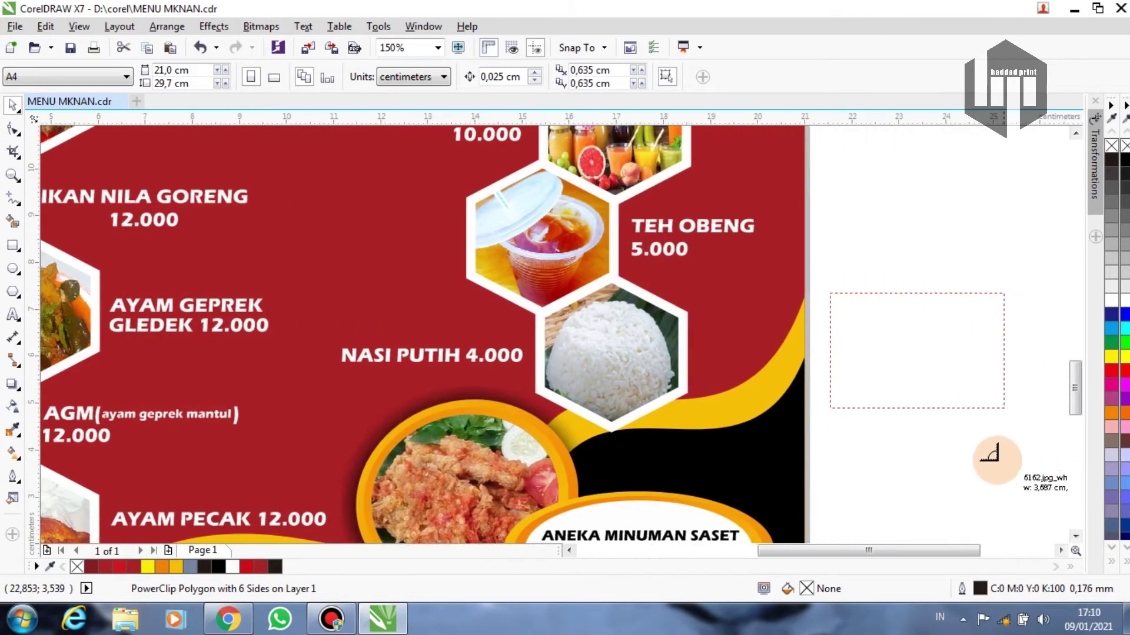
left_click(995, 461)
left_click(851, 197)
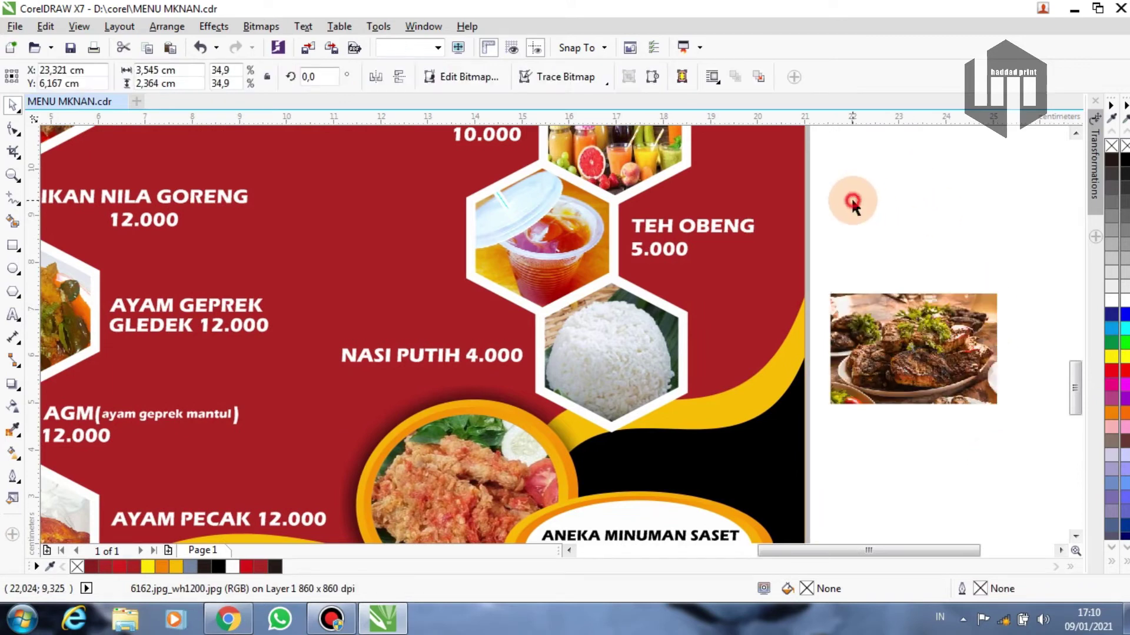
left_click(653, 364)
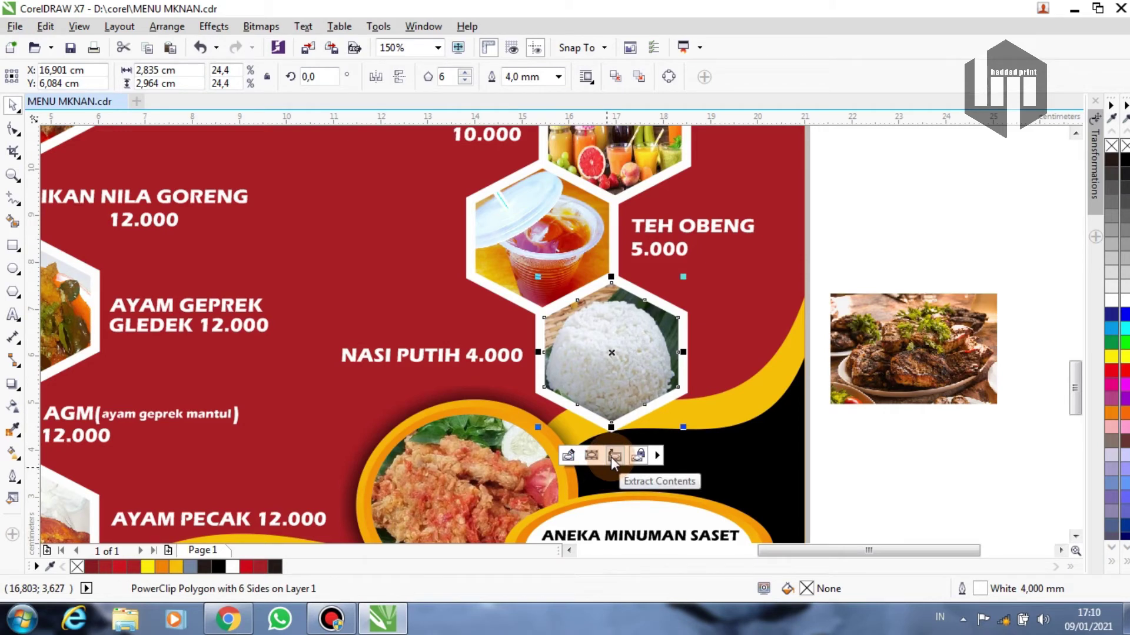
Step: Extract the rice photo from the NASI PUTIH hexagon and PowerClip the grilled-meat photo into it
left_click(612, 456)
left_click_drag(620, 356, 939, 204)
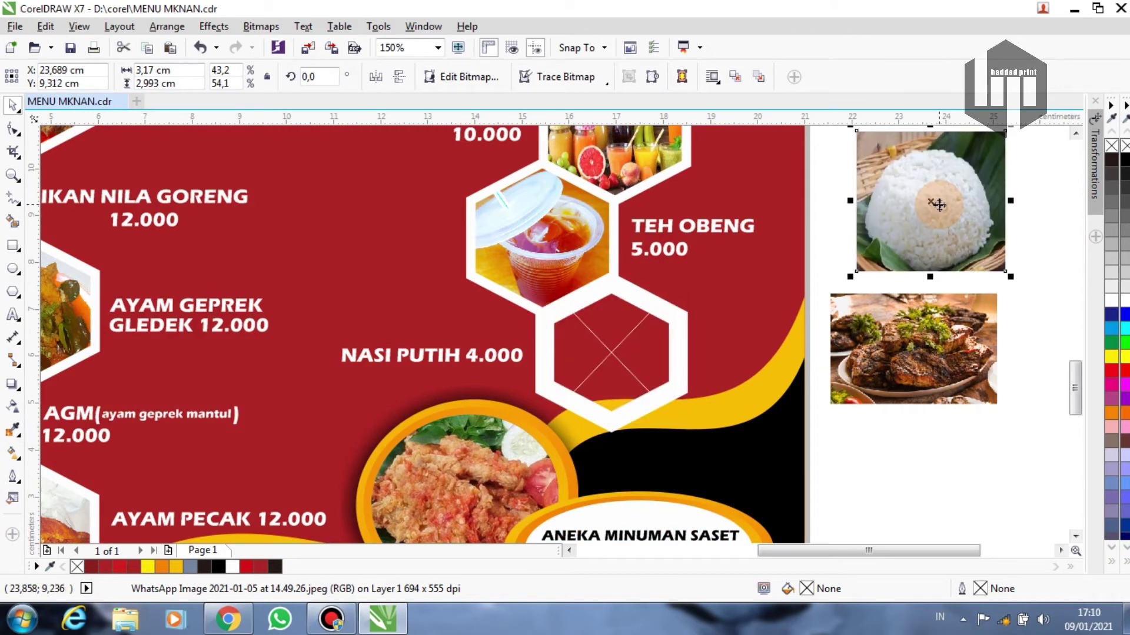
mouse_move(899, 370)
left_mouse_down()
mouse_move(635, 365)
mouse_move(603, 350)
left_mouse_up()
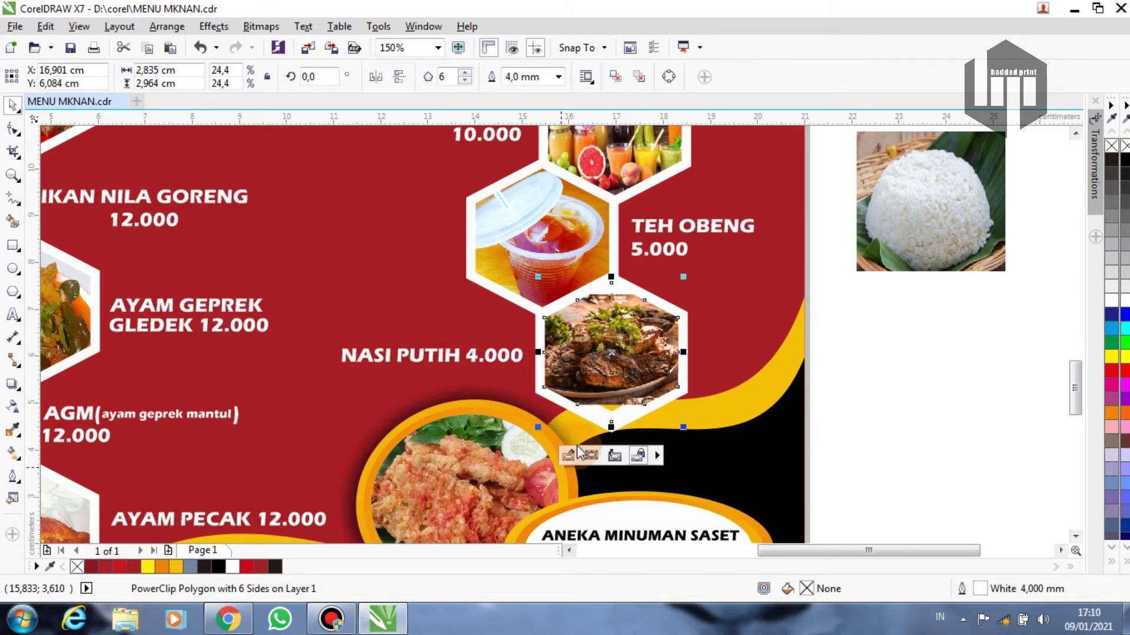
scroll(590, 409, "down", 2)
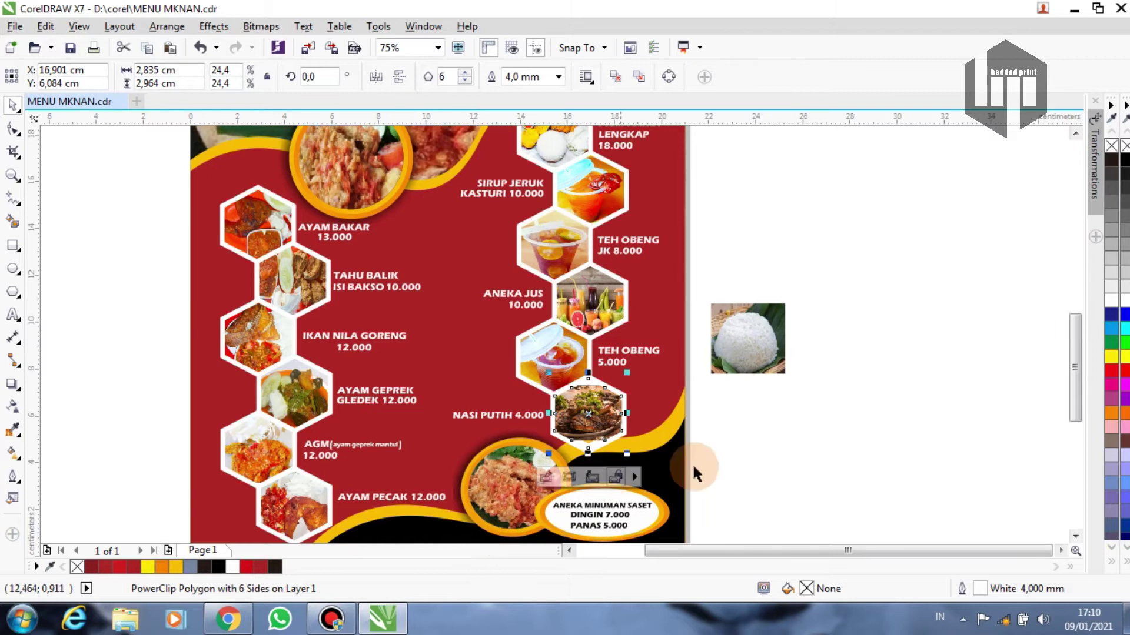
Step: Fill the poster's background PowerClip panel with dark blue
left_click_drag(1075, 412, 1074, 437)
left_click(383, 446)
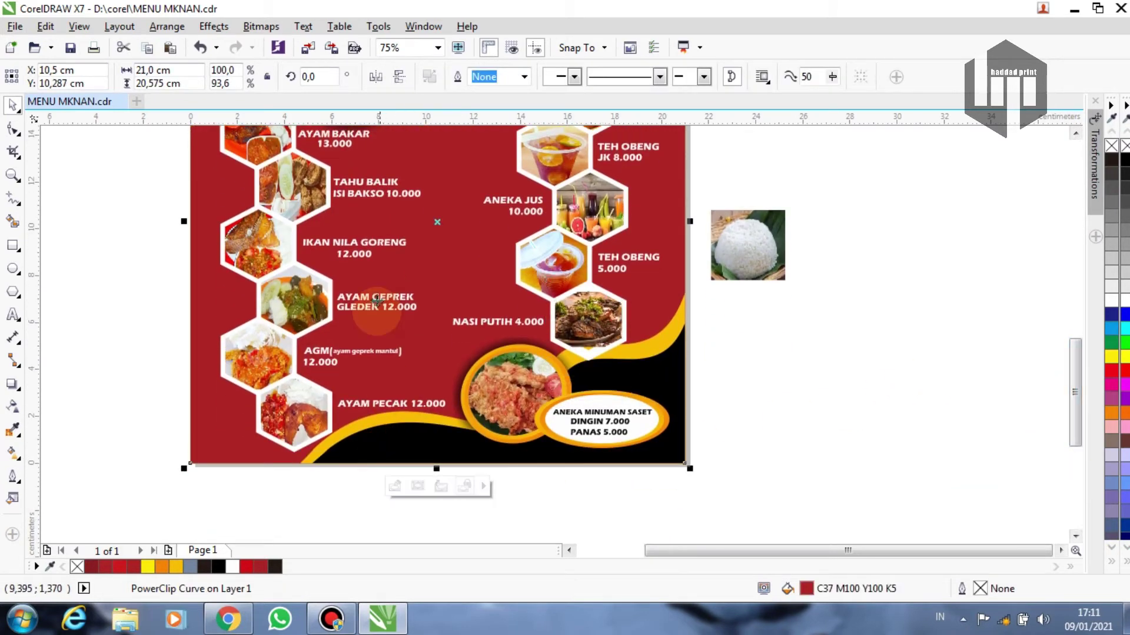
left_click(787, 366)
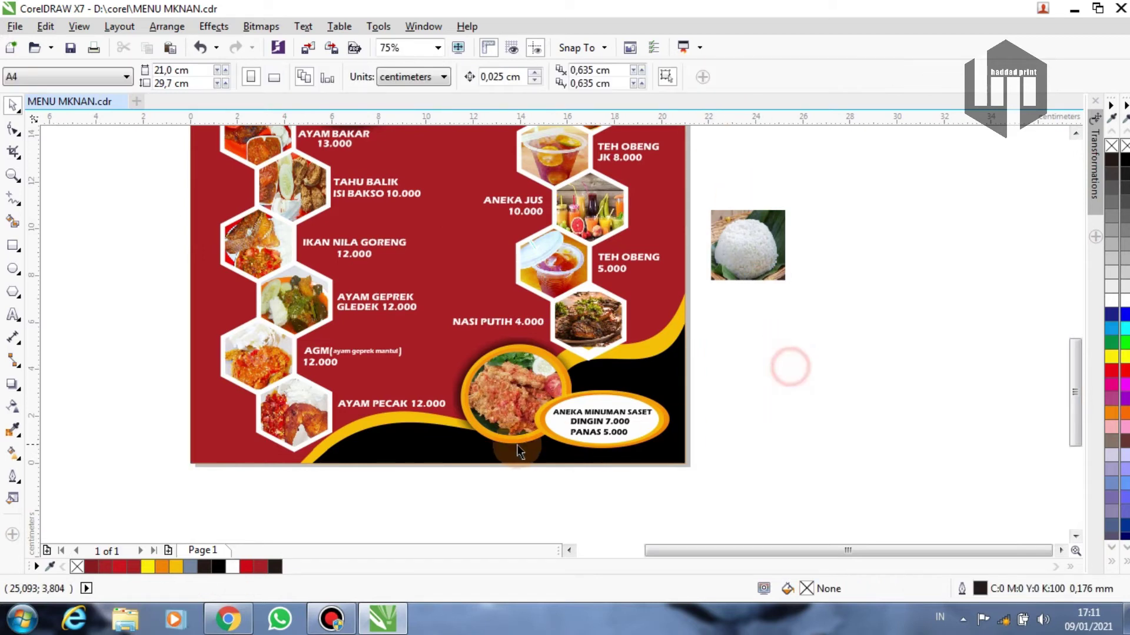
left_click(412, 453)
left_click(167, 426)
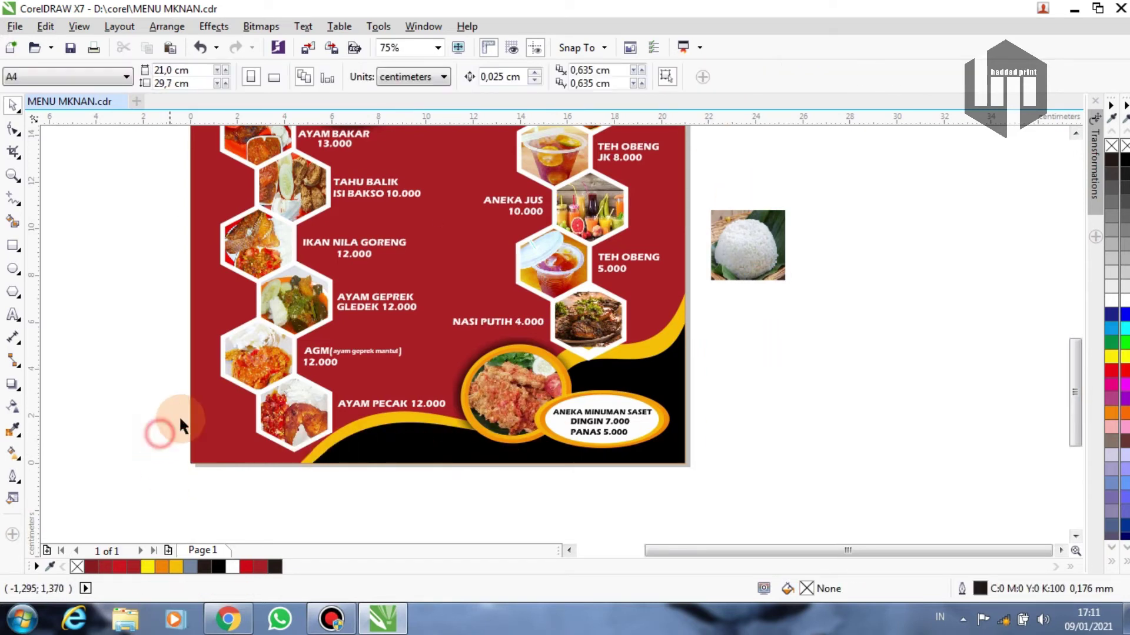
left_click(208, 404)
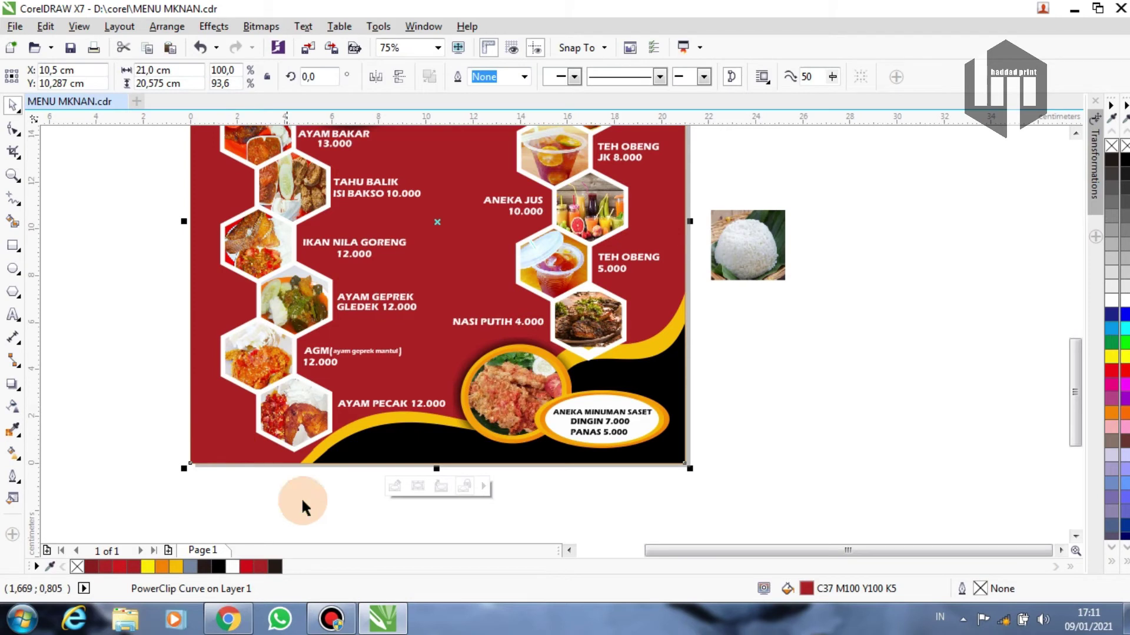
left_click(1110, 347)
left_click(1114, 316)
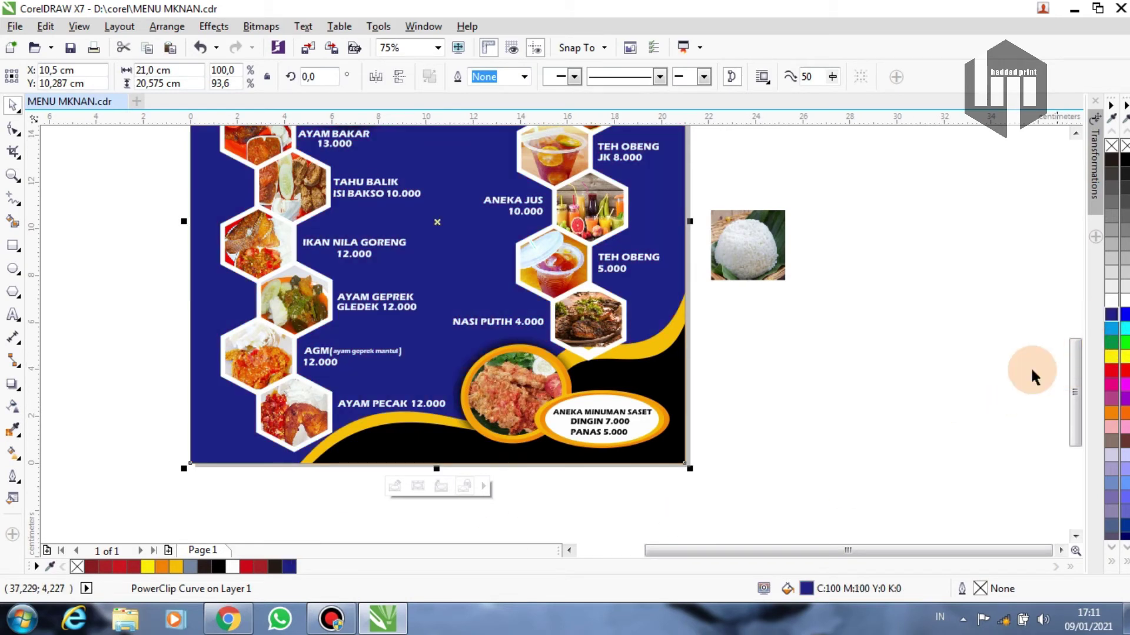
Step: Fill the red MENU GEPREK MANTUL header panel dark blue, then reselect the background
scroll(577, 308, "down", 1)
scroll(577, 308, "down", 2)
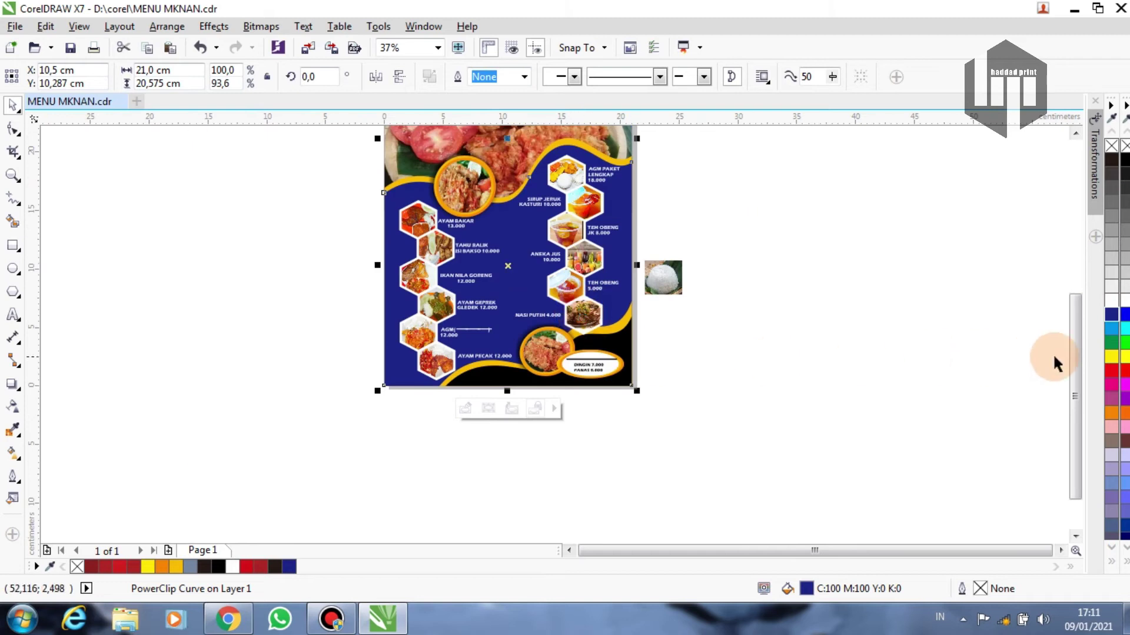
left_click_drag(1070, 359, 1074, 304)
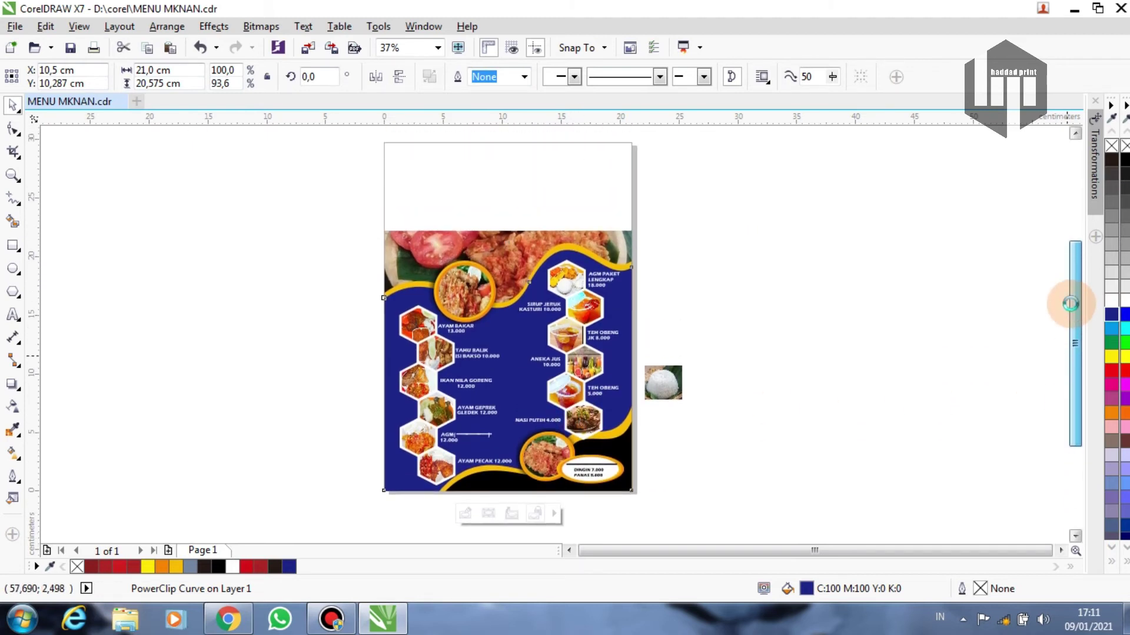
left_click(755, 359)
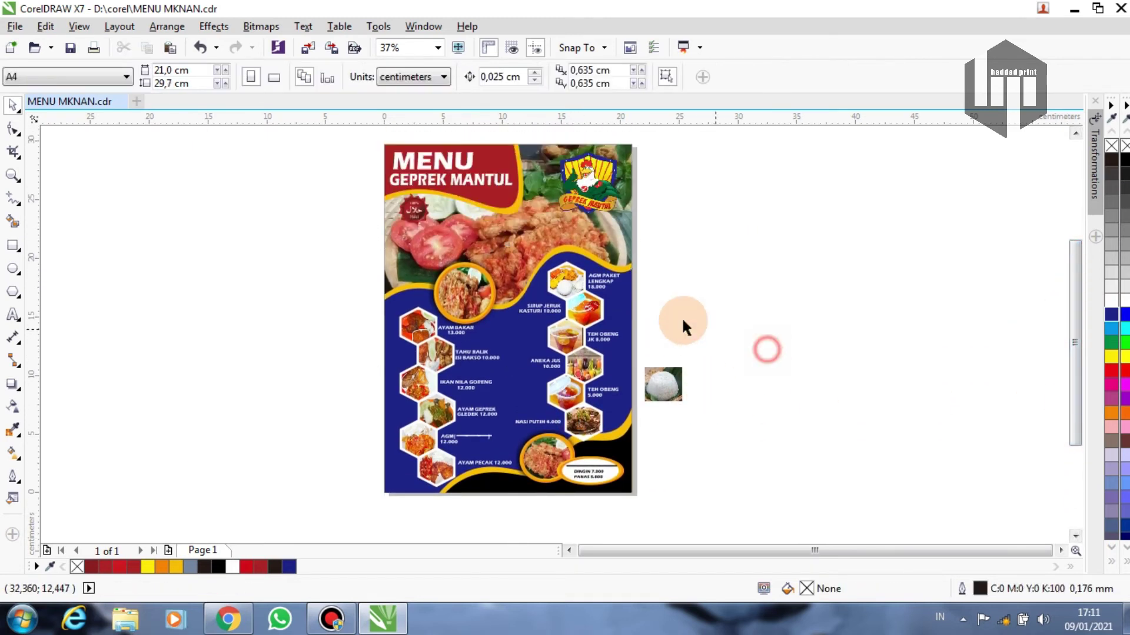
left_click(514, 197)
left_click(1111, 315)
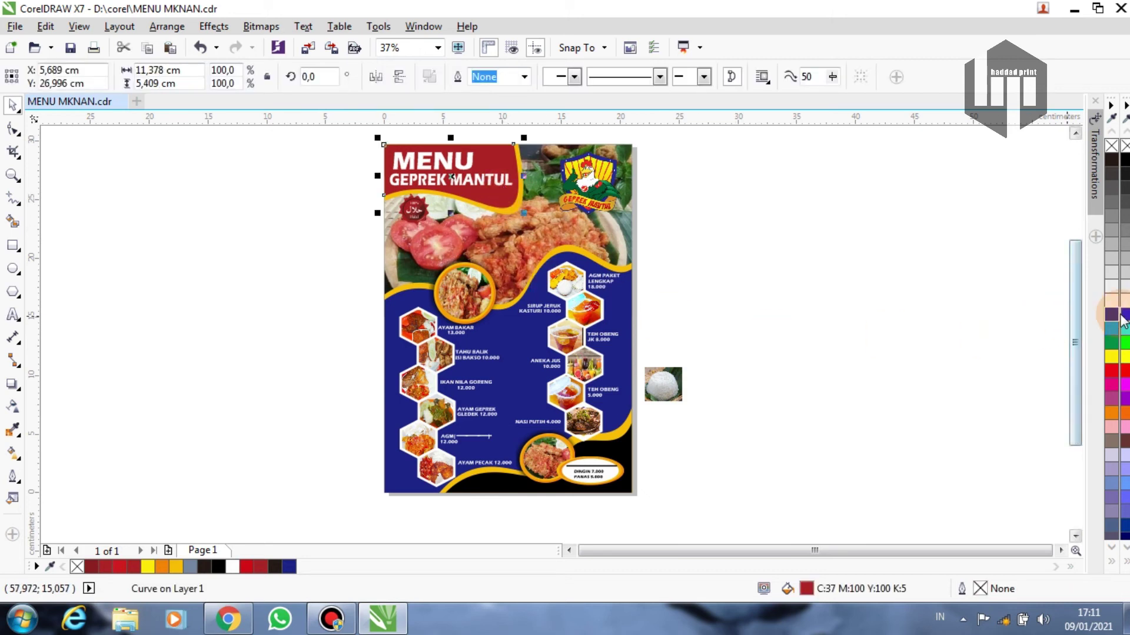
left_click(983, 316)
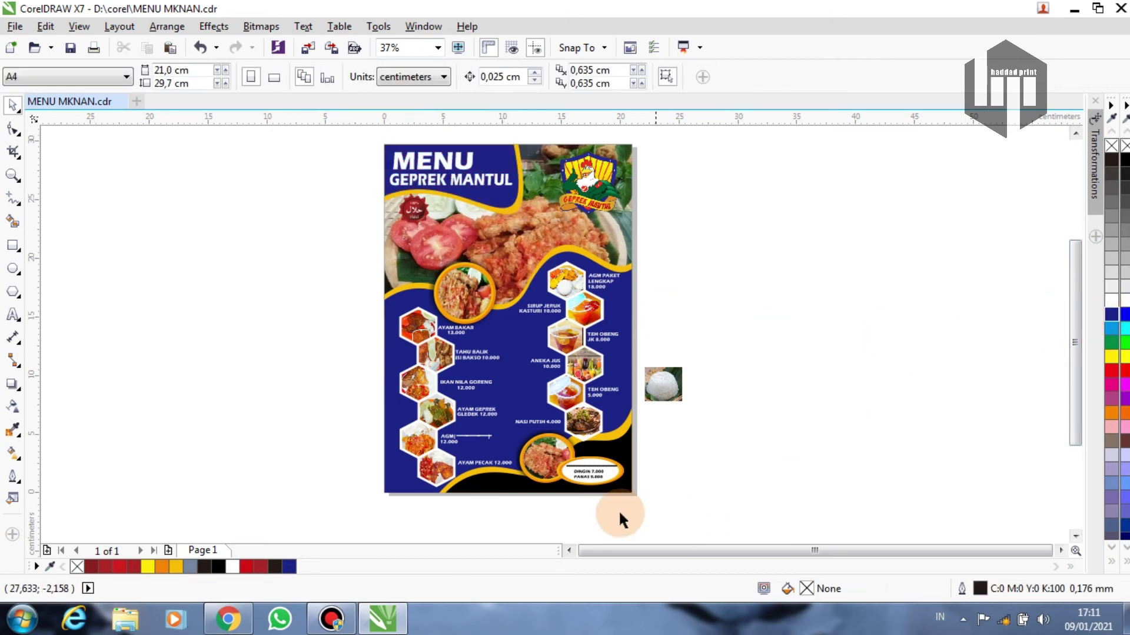
left_click(523, 496)
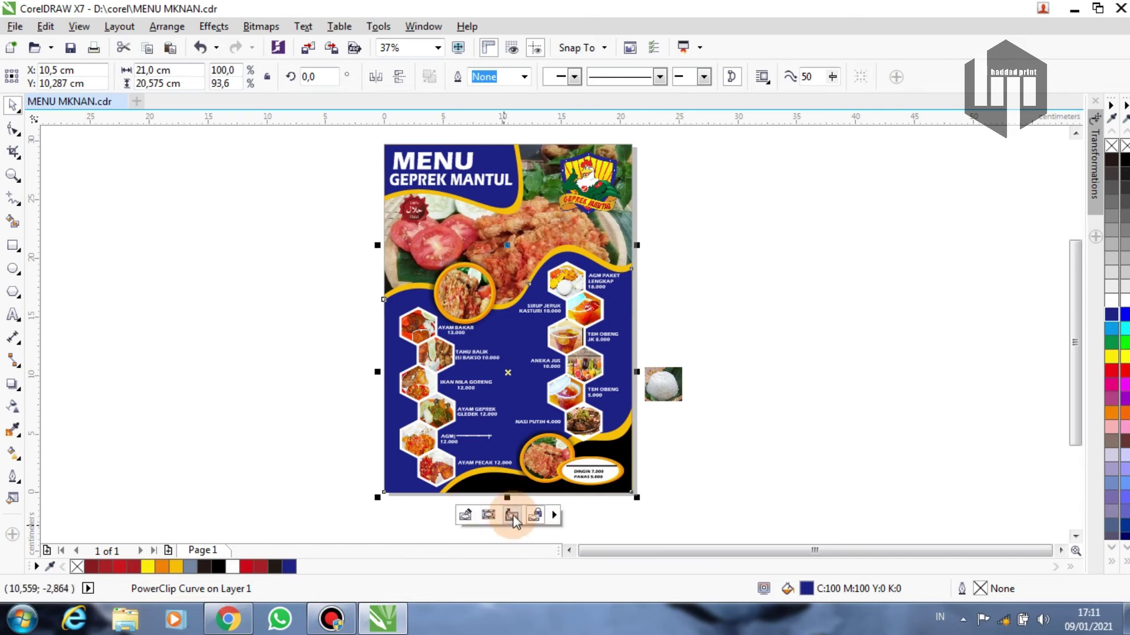
Step: Inside the background PowerClip, fill the bottom wave dark blue and finish editing
right_click(514, 380)
left_click(573, 145)
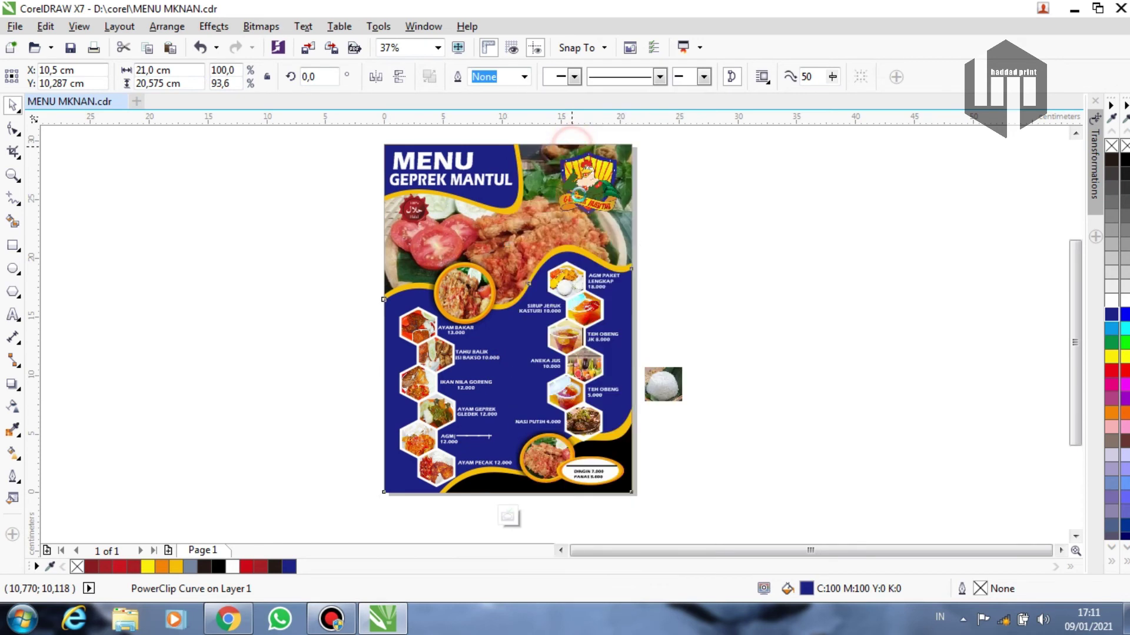
left_click(603, 474)
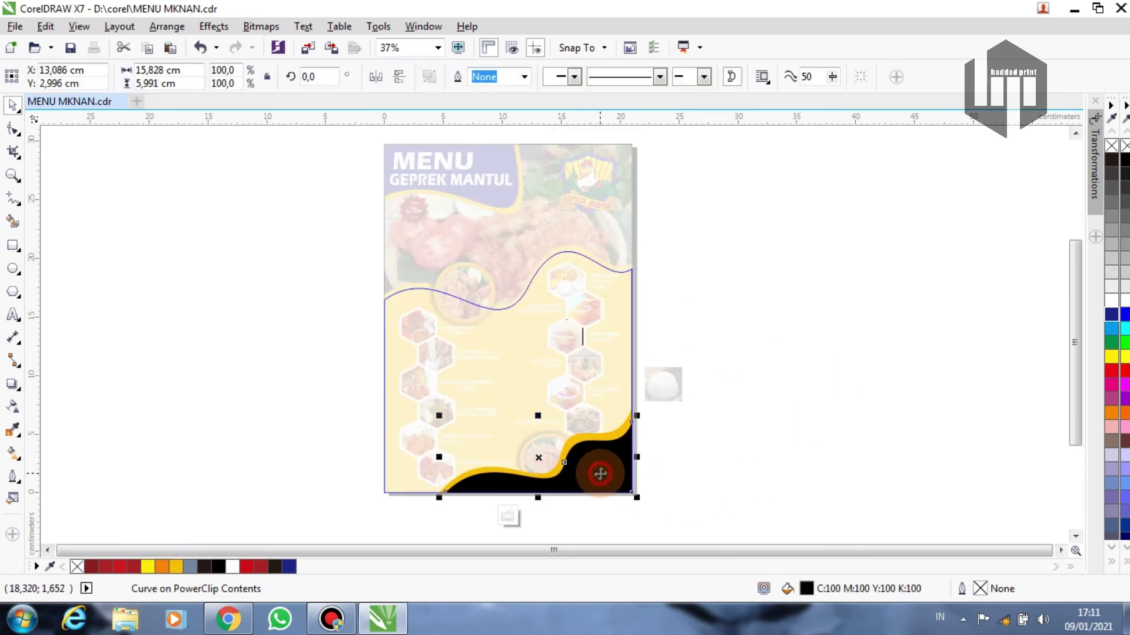
left_click(1111, 314)
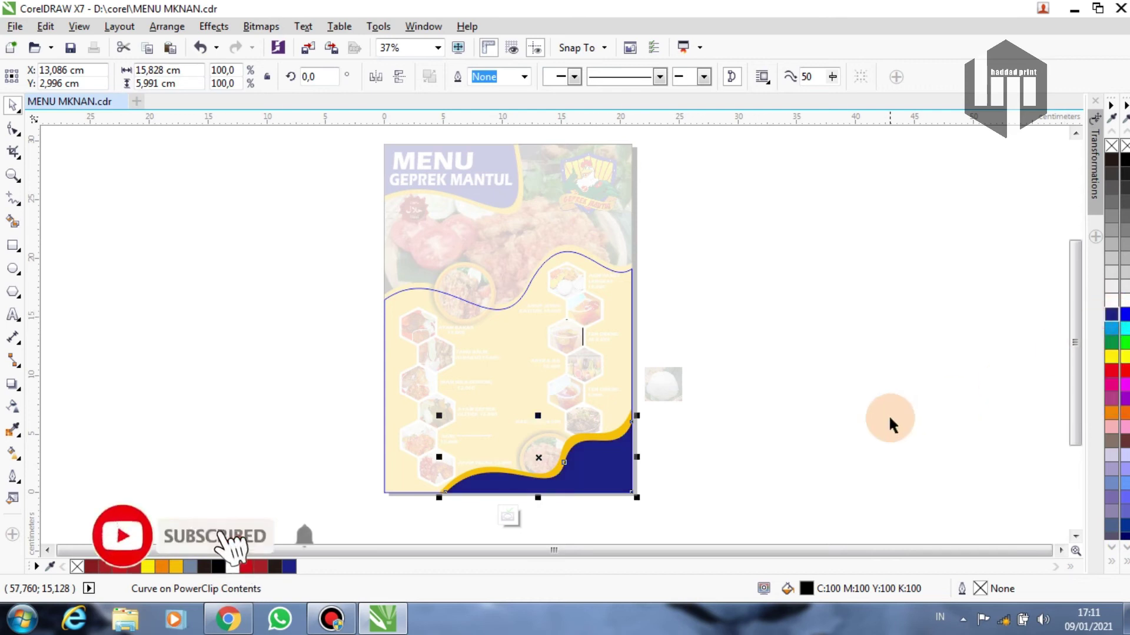
right_click(539, 457)
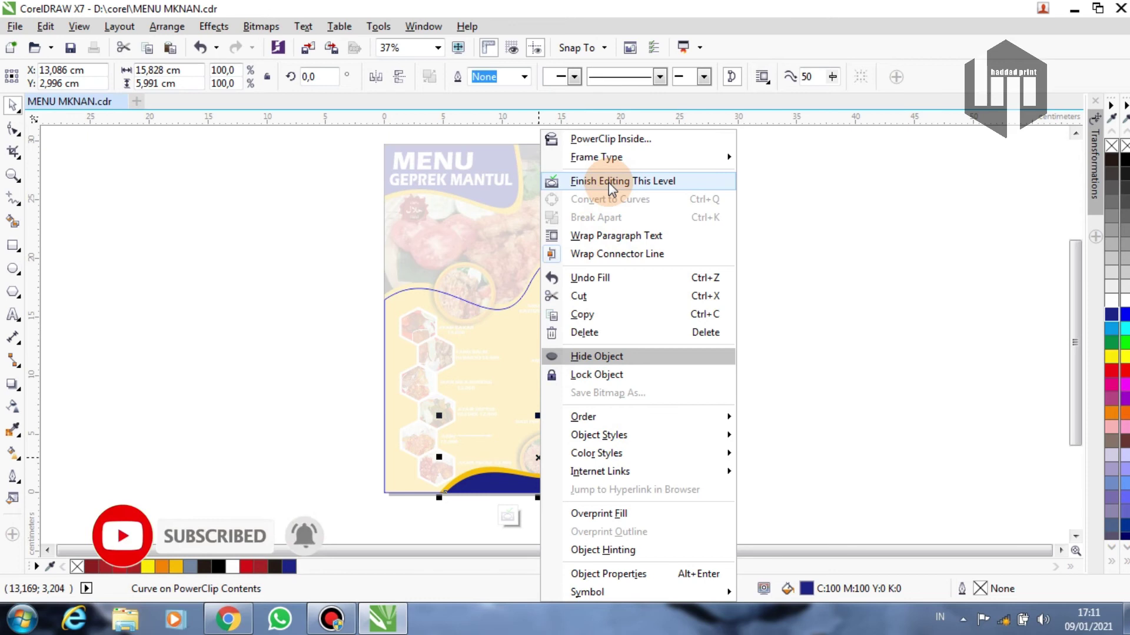
left_click(608, 182)
left_click(757, 308)
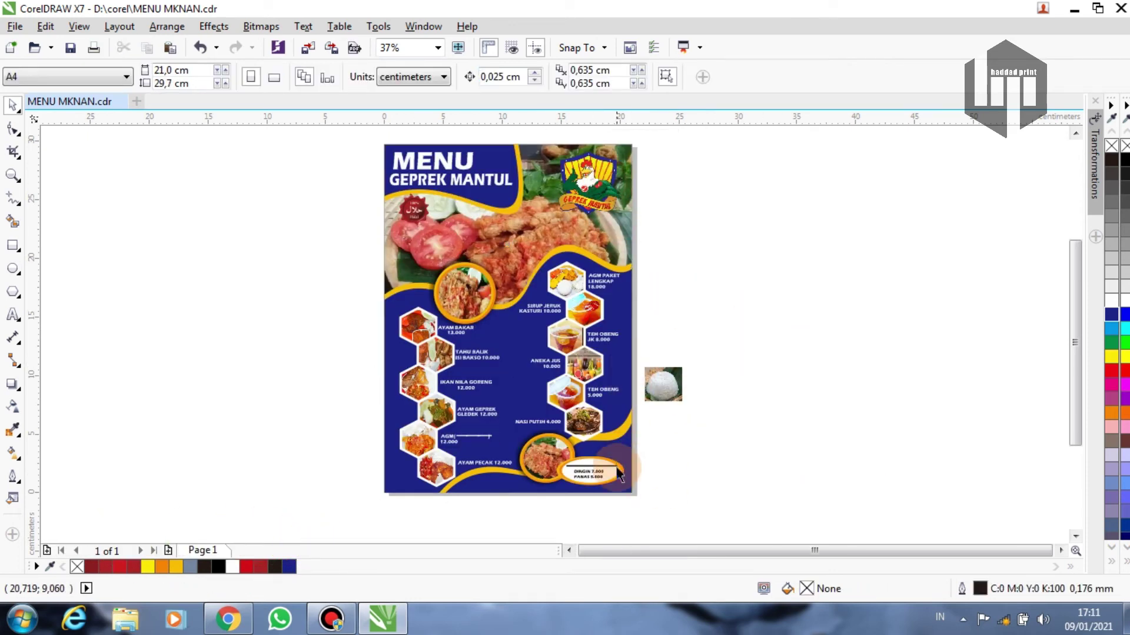
Step: Re-enter the background PowerClip and fill the bottom wave red instead
left_click(518, 481)
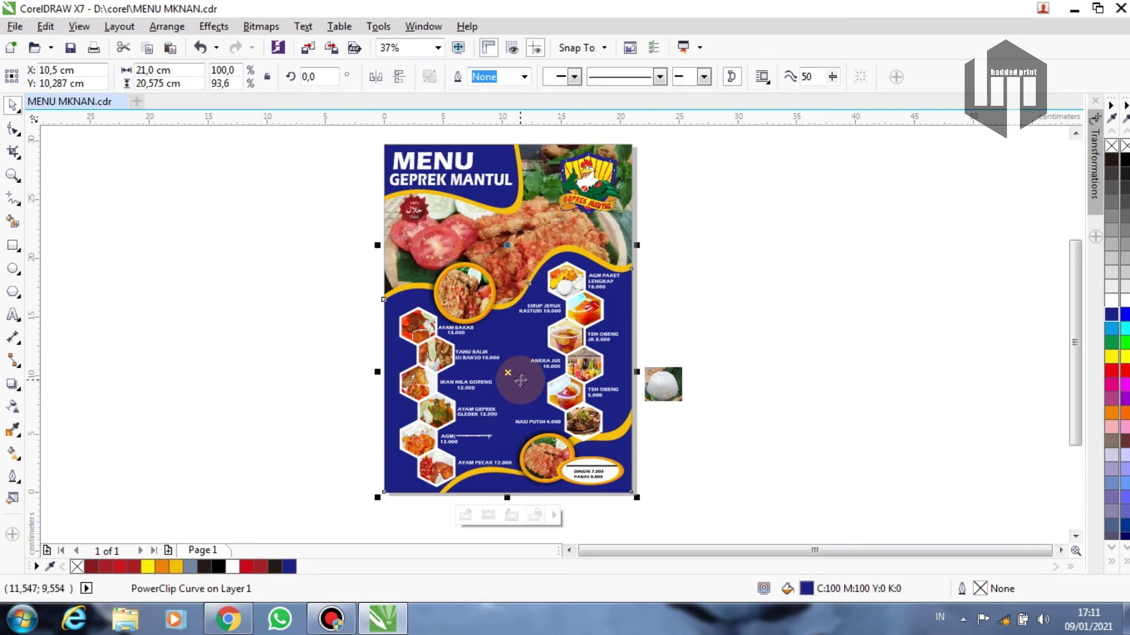
right_click(508, 370)
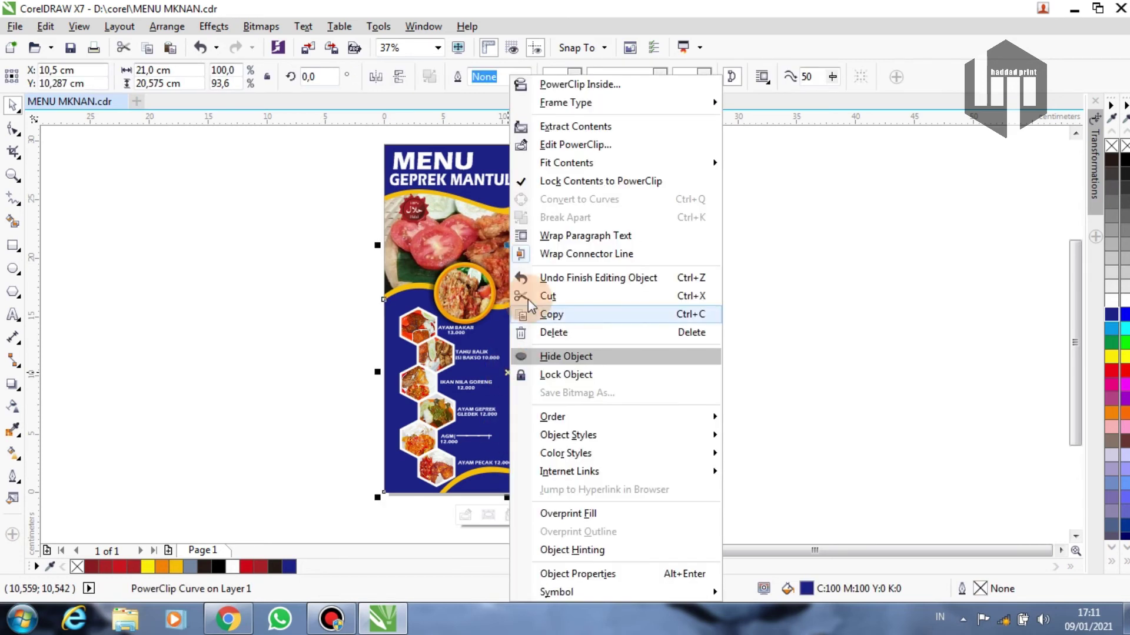
left_click(579, 147)
left_click(597, 478)
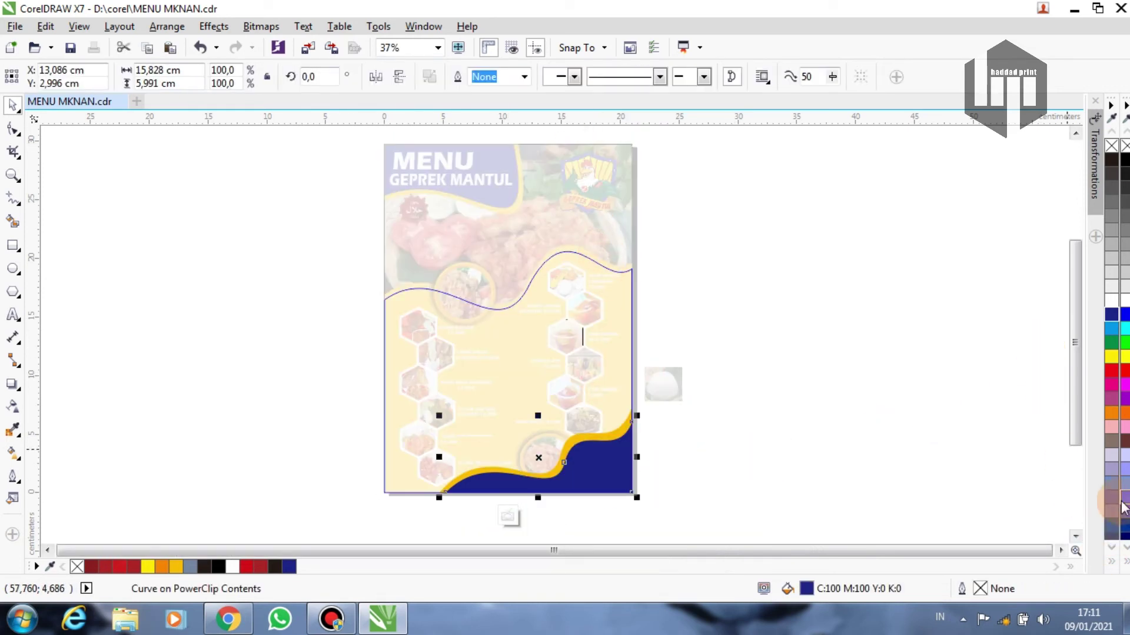
left_click(1112, 371)
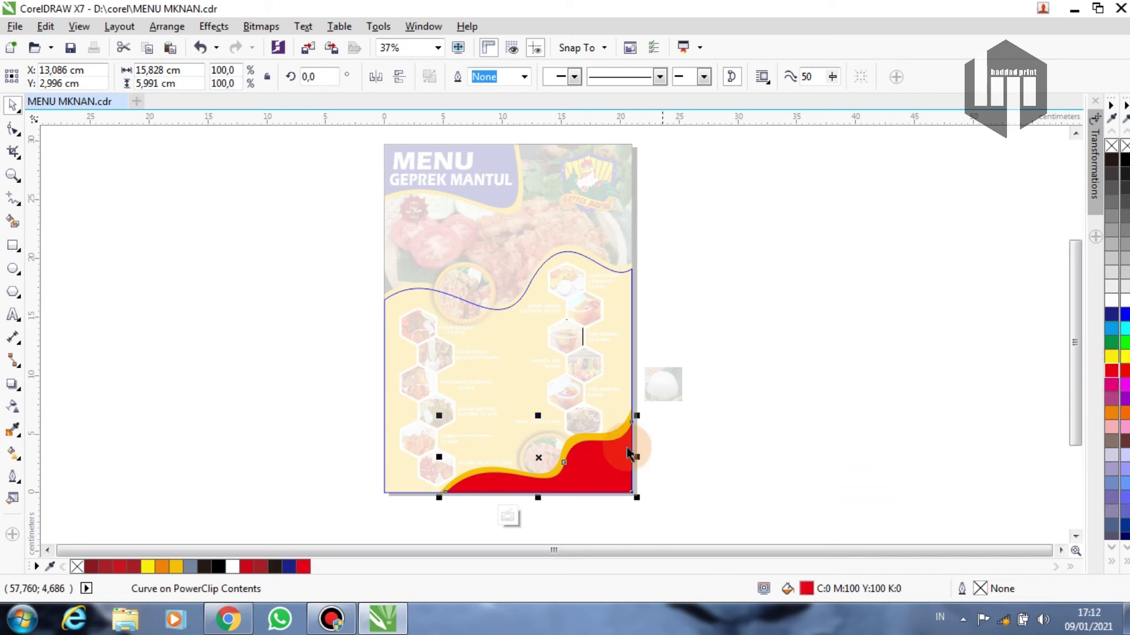
right_click(537, 457)
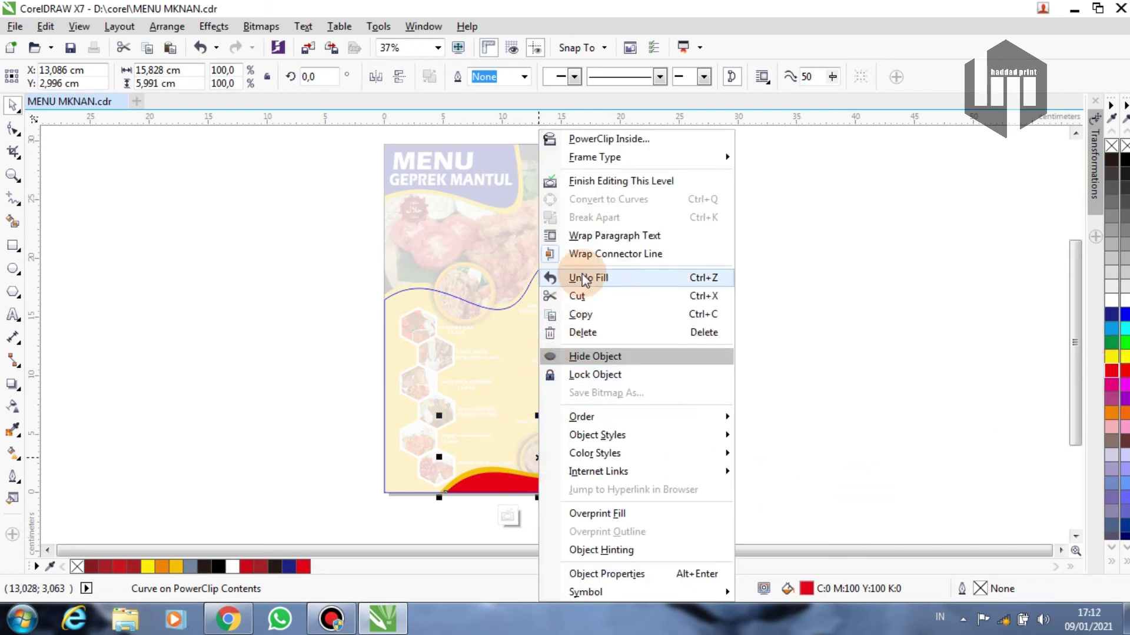
left_click(601, 182)
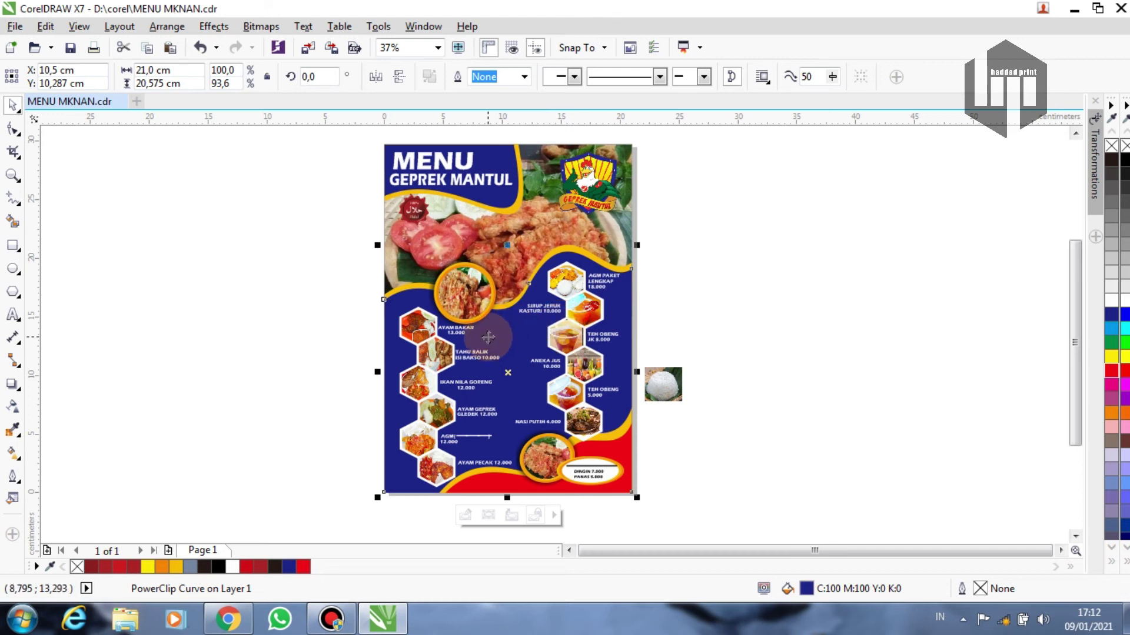
left_click(352, 369)
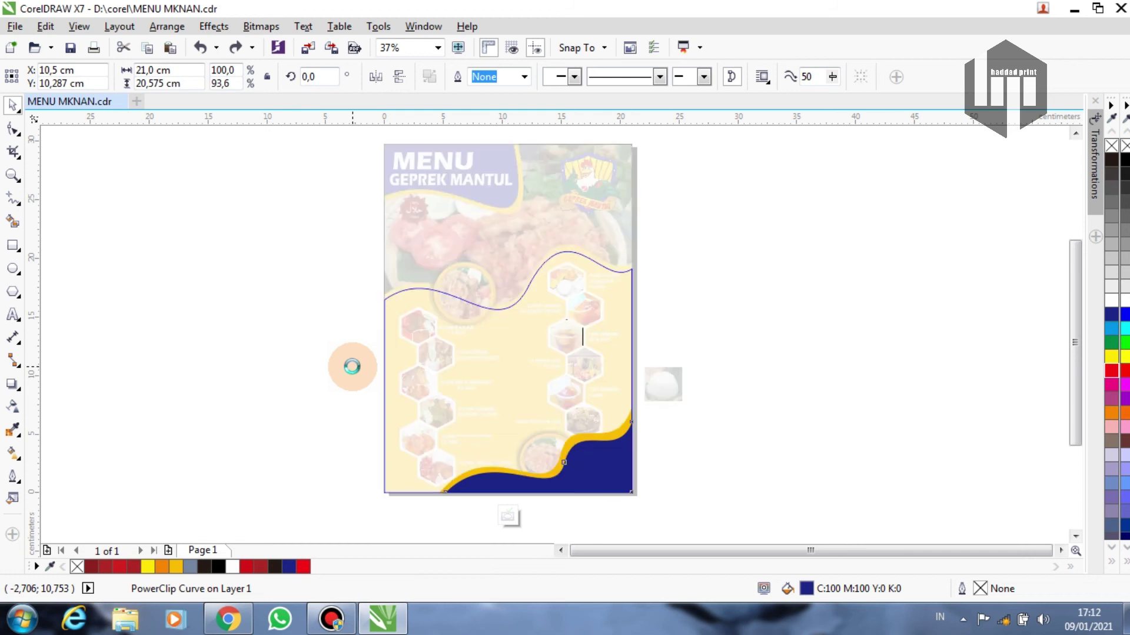
Step: Undo the colour changes to restore the red background and black bottom wave
key("ctrl+z")
key("ctrl+z")
key("ctrl+z")
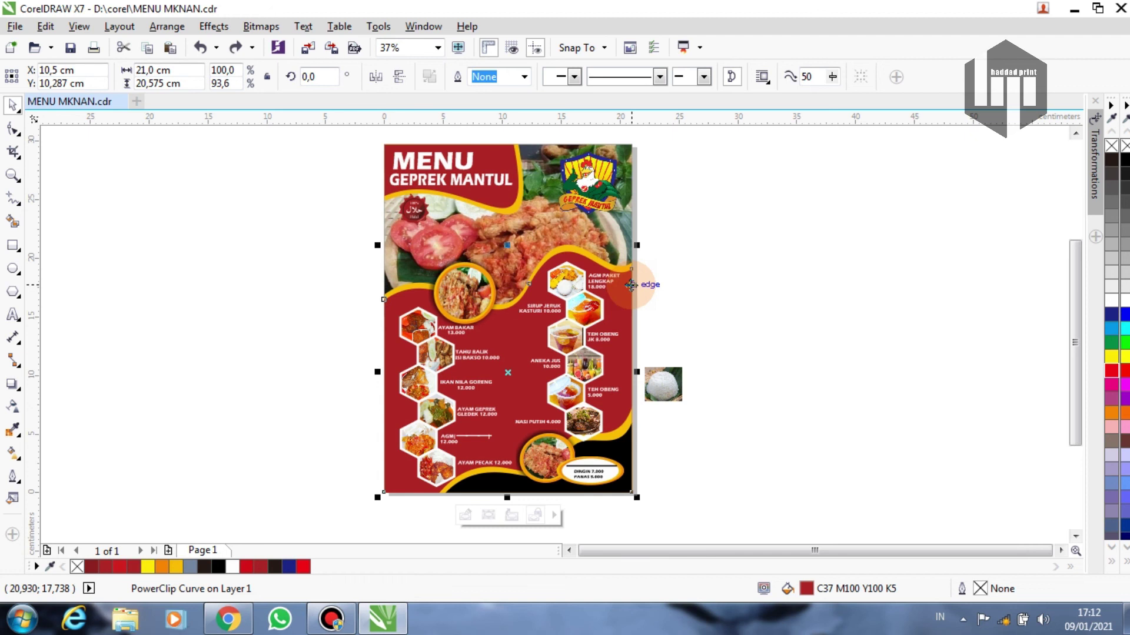
Step: Delete the leftover rice photo lying beside the poster
left_click(667, 390)
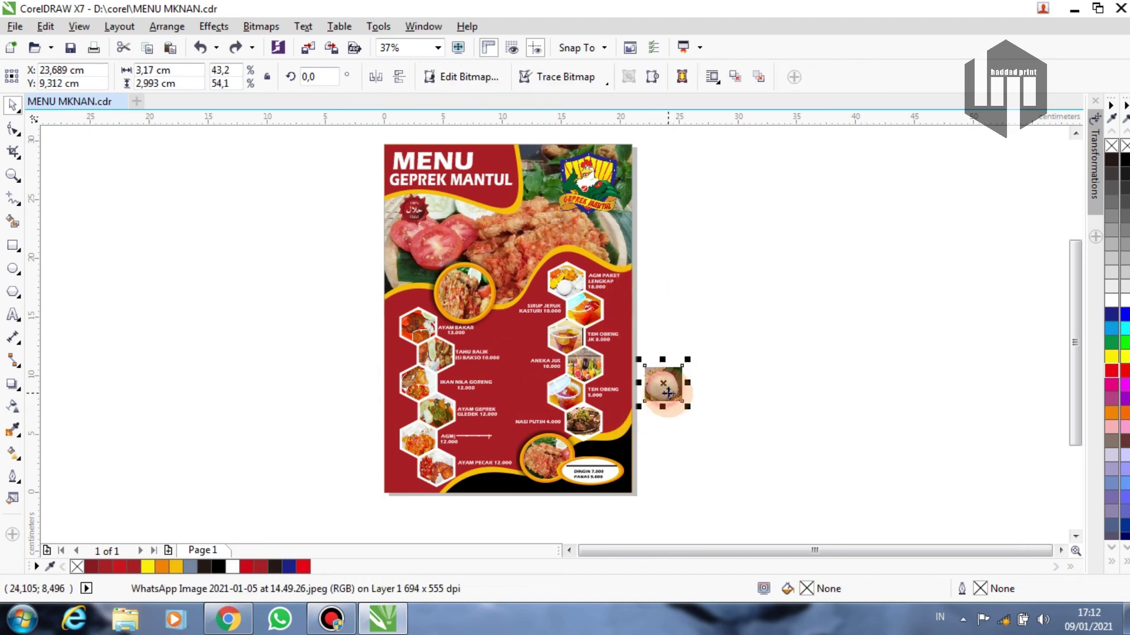
key("Delete")
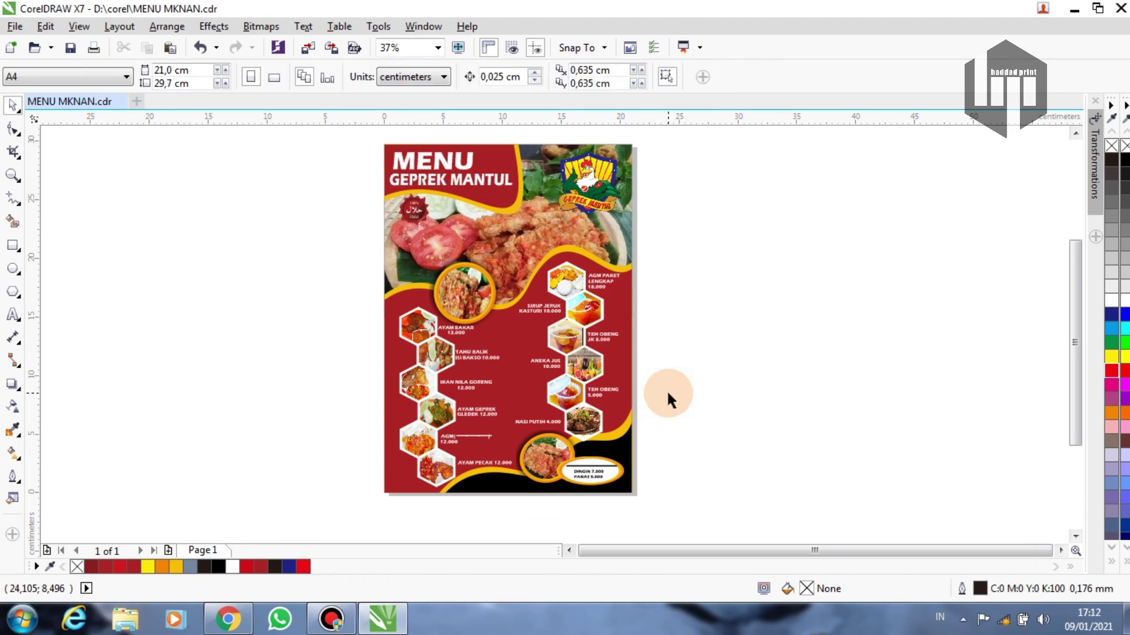